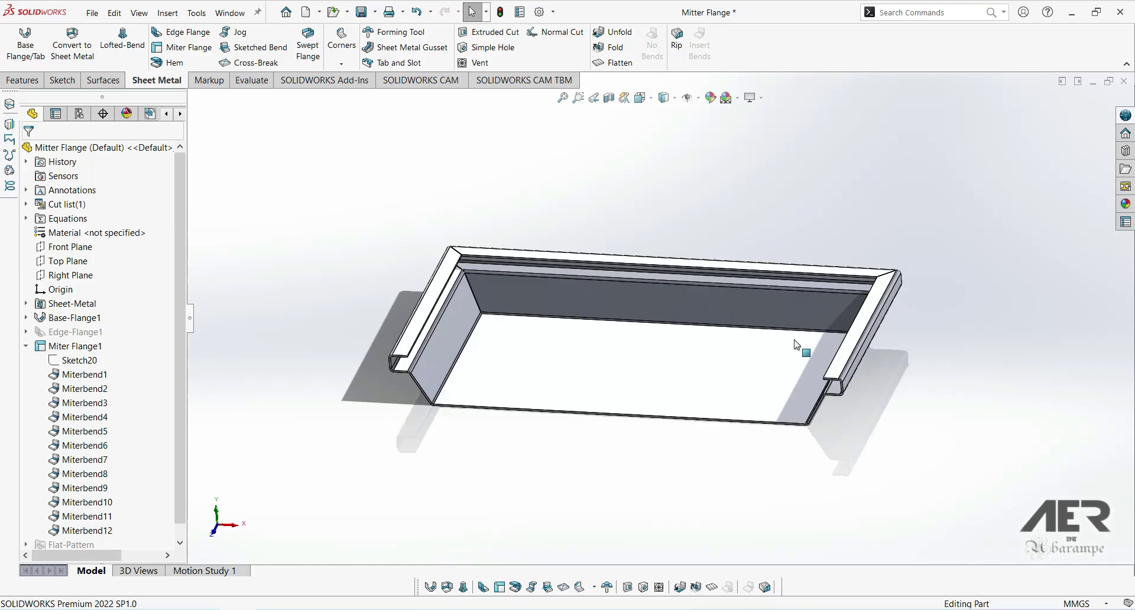
Delete the Miter Flange1 feature along with its bends.
mouse_move(776, 359)
middle_down()
mouse_move(730, 355)
mouse_move(773, 357)
mouse_move(777, 376)
mouse_move(729, 395)
mouse_move(746, 412)
mouse_move(733, 405)
middle_up()
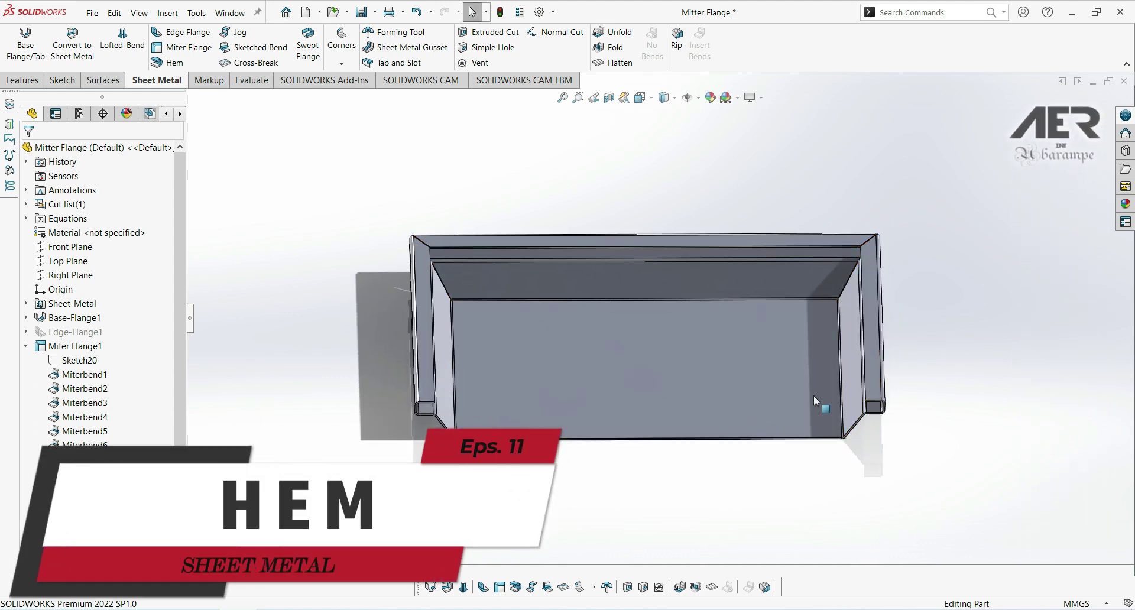
middle_drag(814, 393, 795, 335)
middle_drag(450, 342, 421, 355)
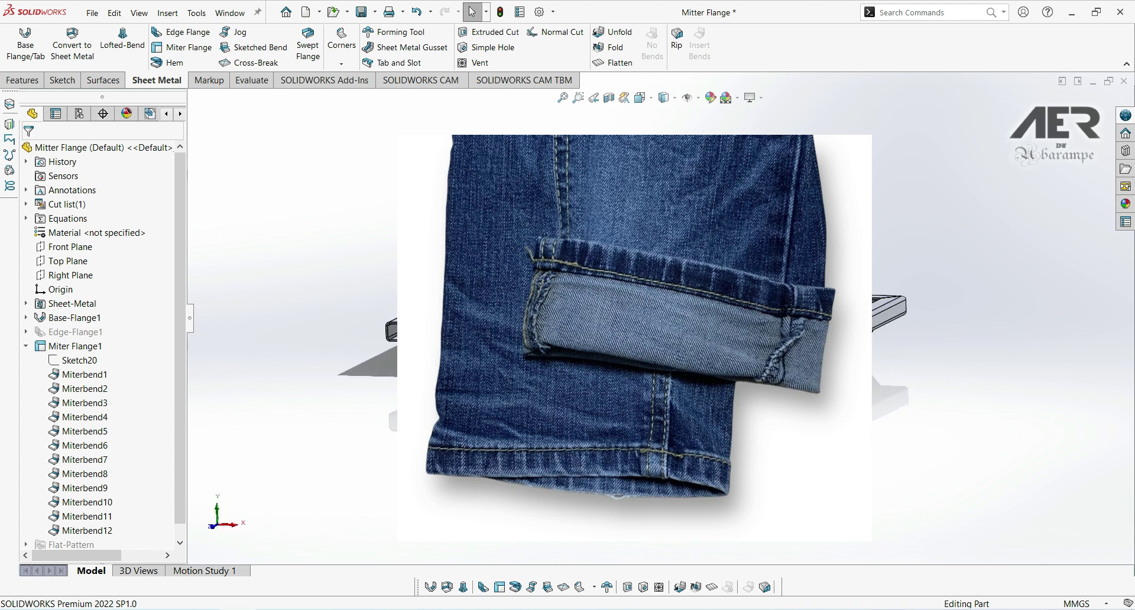
middle_drag(421, 355, 407, 362)
middle_drag(553, 408, 560, 378)
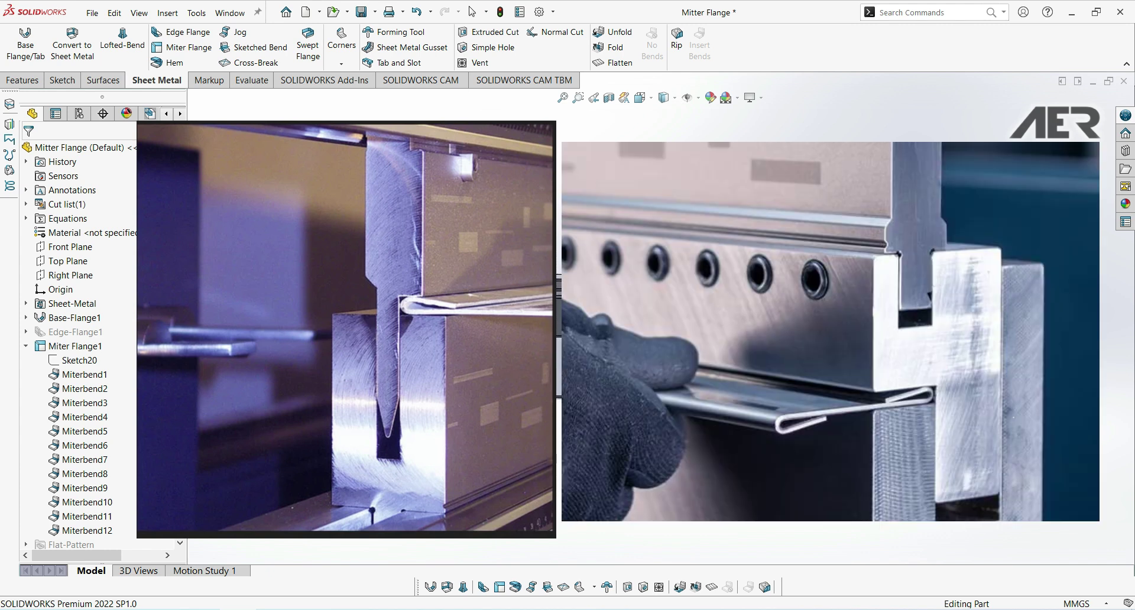
middle_drag(561, 378, 726, 356)
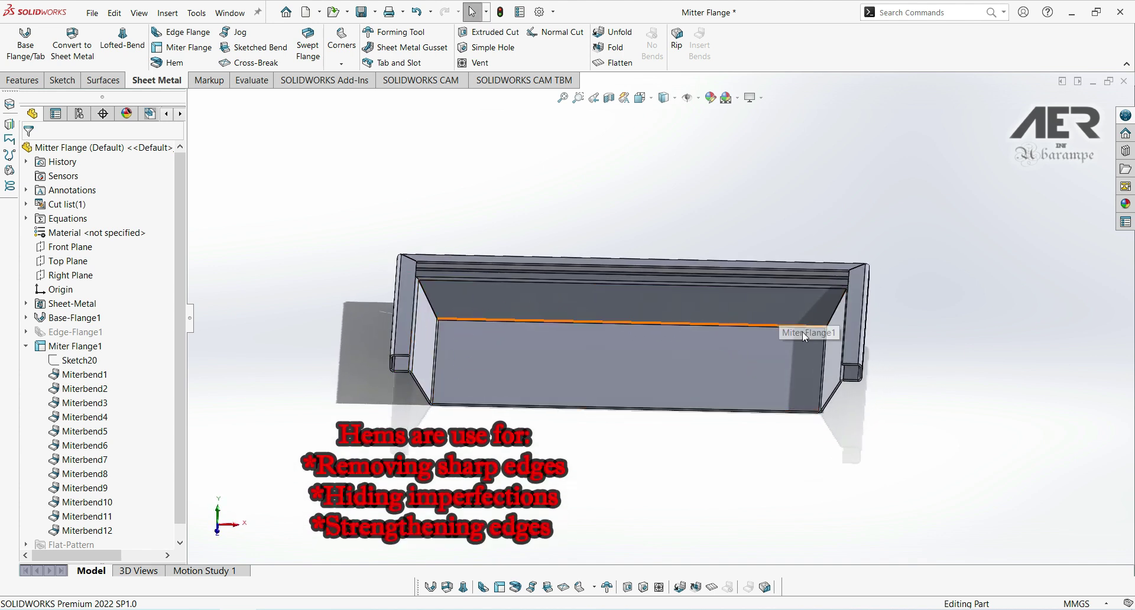
mouse_move(532, 303)
middle_down()
mouse_move(496, 330)
mouse_move(512, 340)
middle_up()
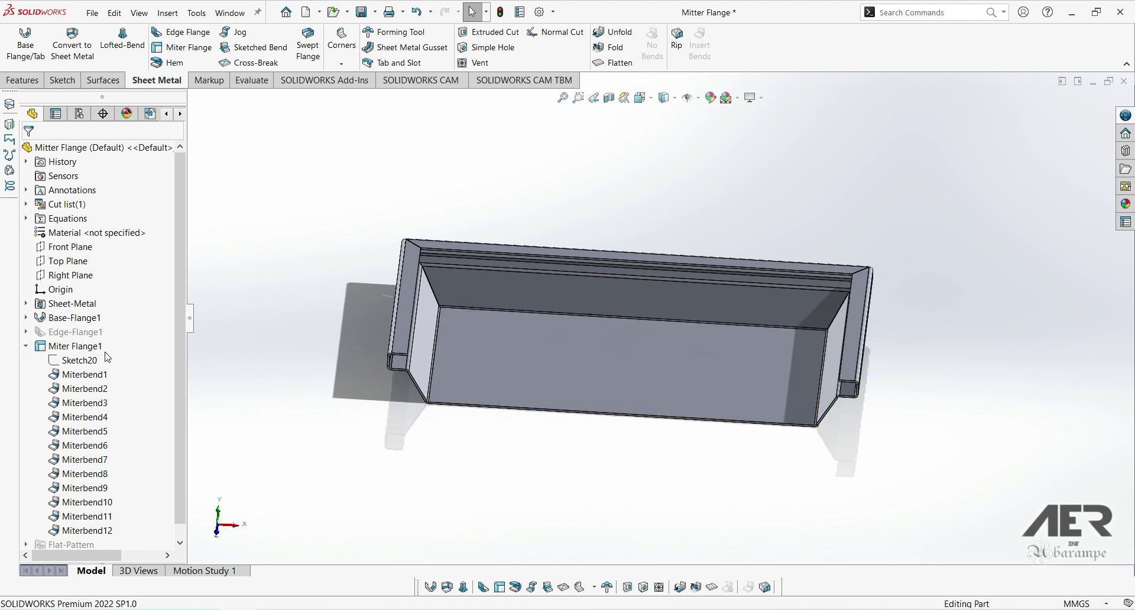
click(86, 350)
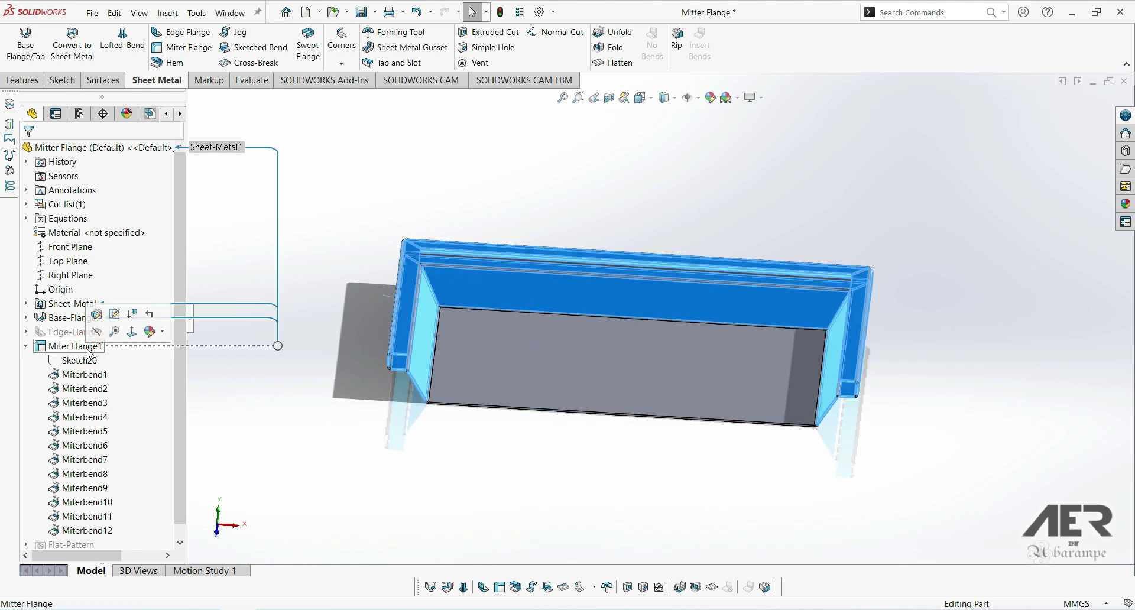
key(Delete)
click(508, 198)
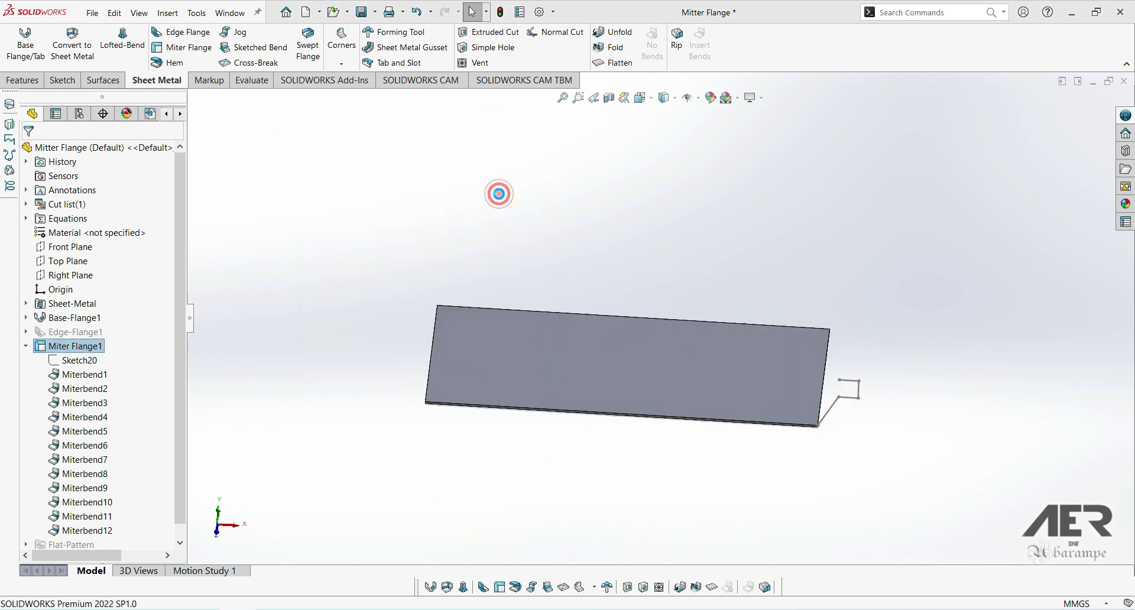
Delete Edge-Flange1 and the leftover Sketch20, leaving the flat base plate selected.
click(103, 336)
key(Delete)
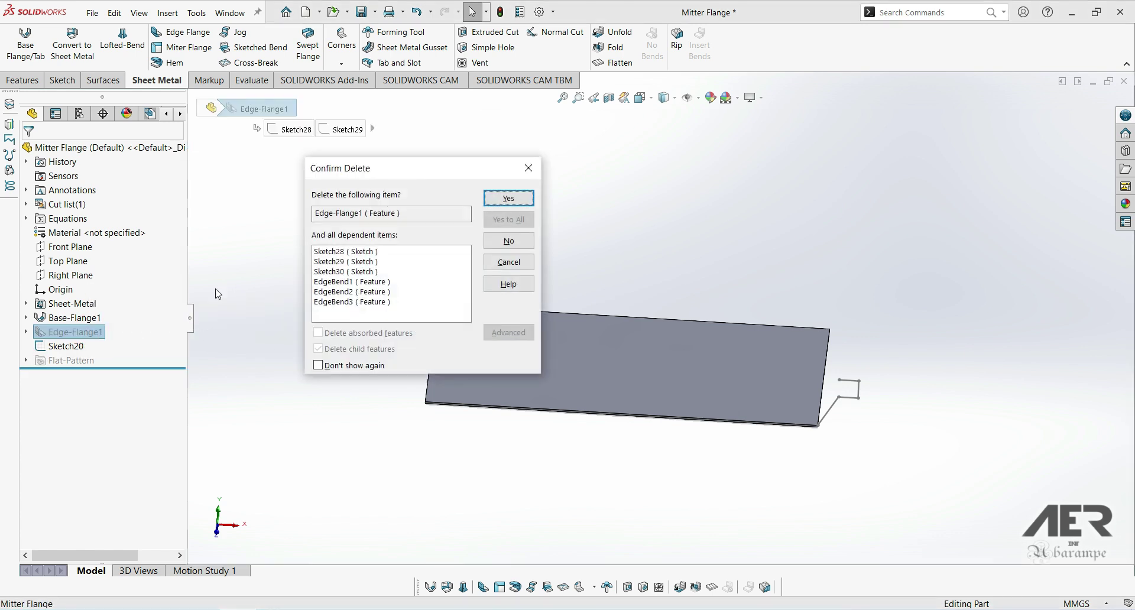
click(508, 198)
click(71, 331)
key(Delete)
click(513, 198)
key(Up)
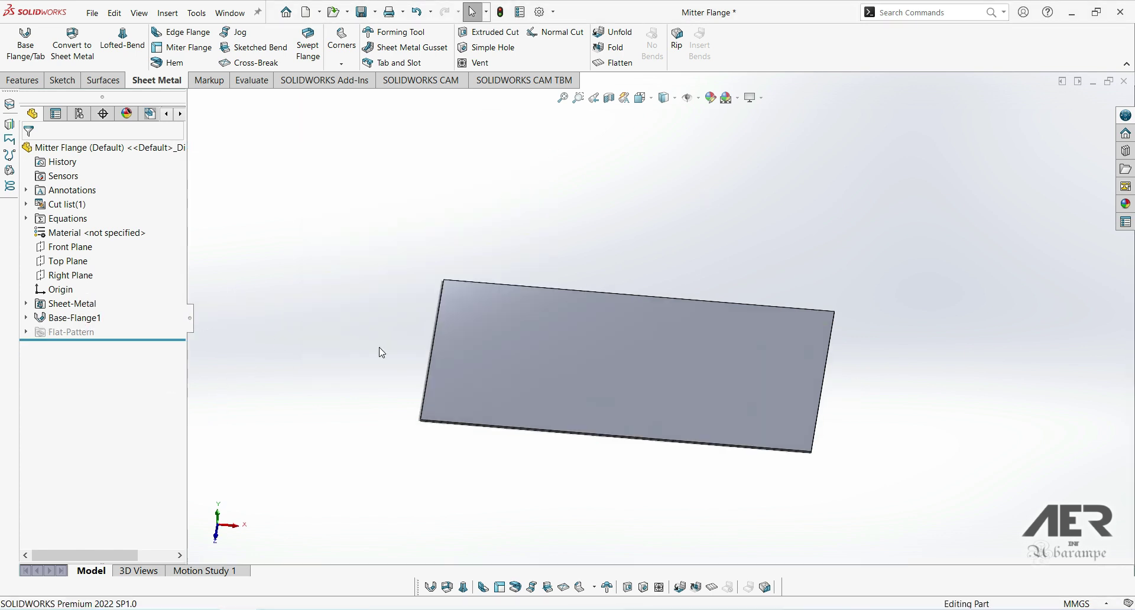
click(528, 374)
click(529, 377)
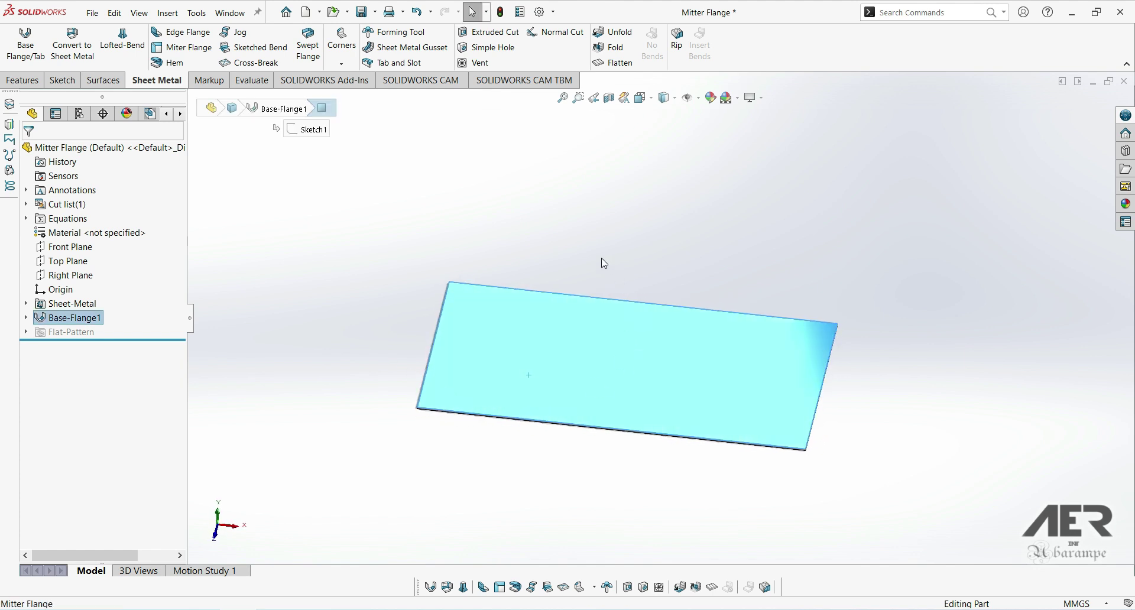
Start a 10 mm hem on the plate's right edge with Material Inside, shown in Front view.
click(180, 66)
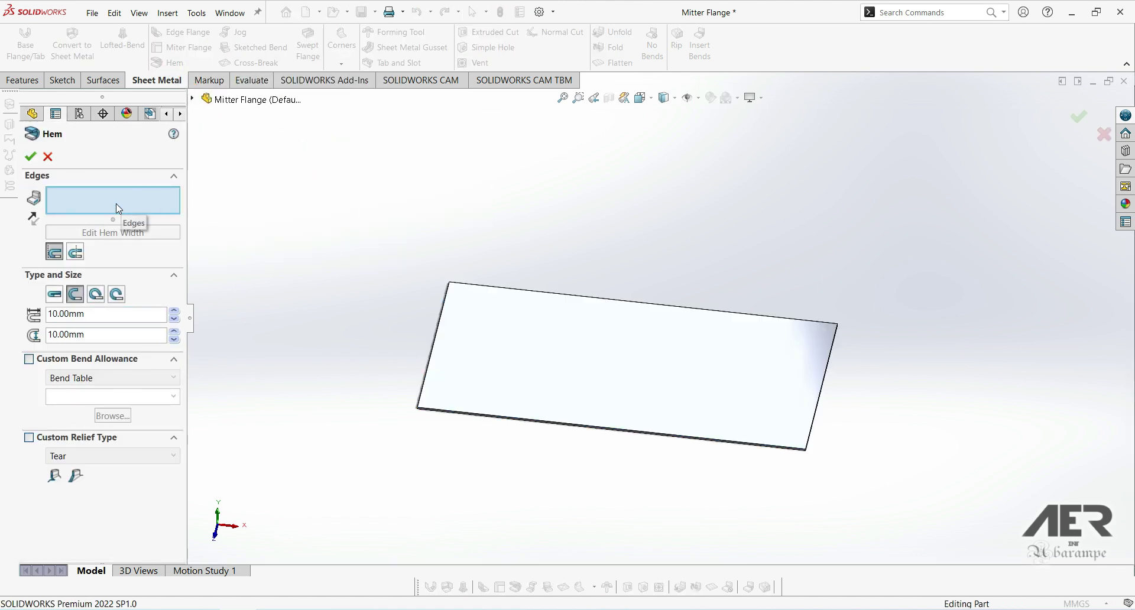
mouse_move(799, 412)
middle_down()
mouse_move(797, 427)
mouse_move(817, 404)
middle_up()
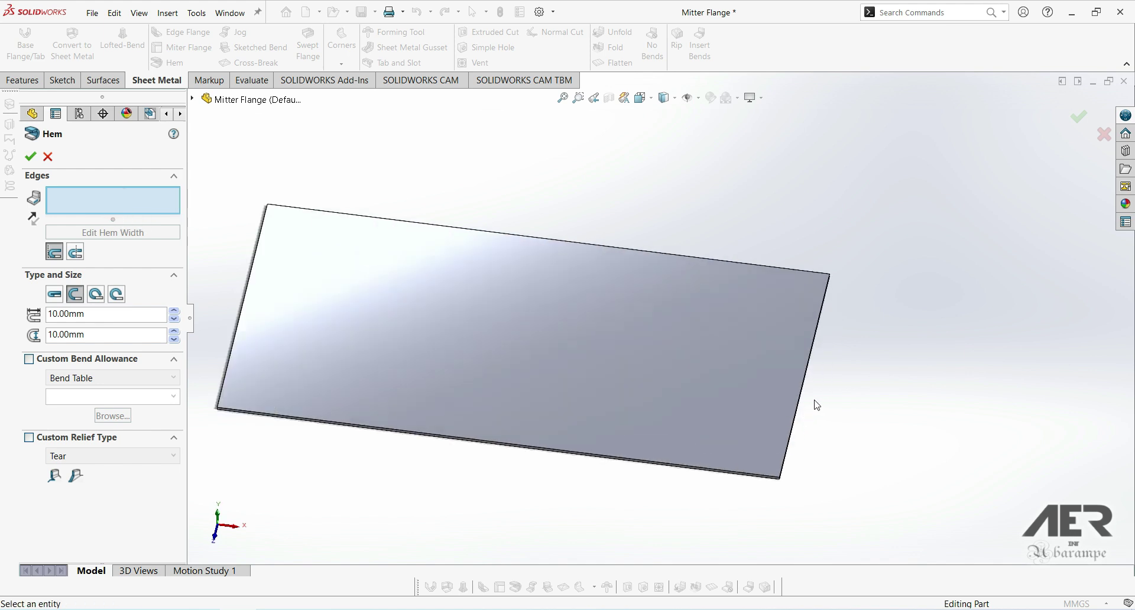
click(795, 430)
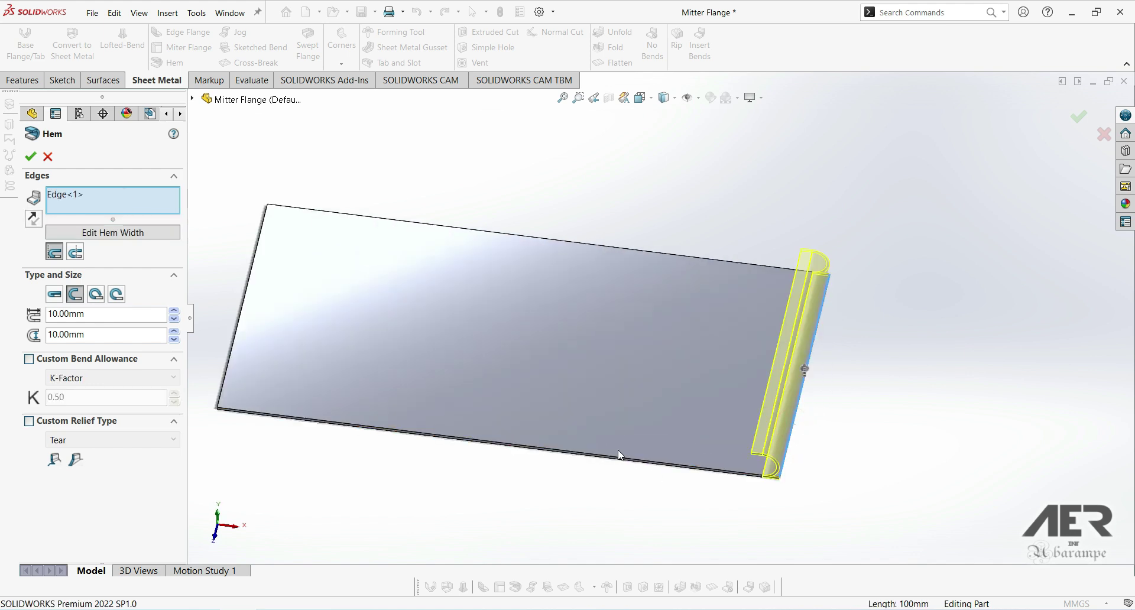
scroll(666, 400, up, 2)
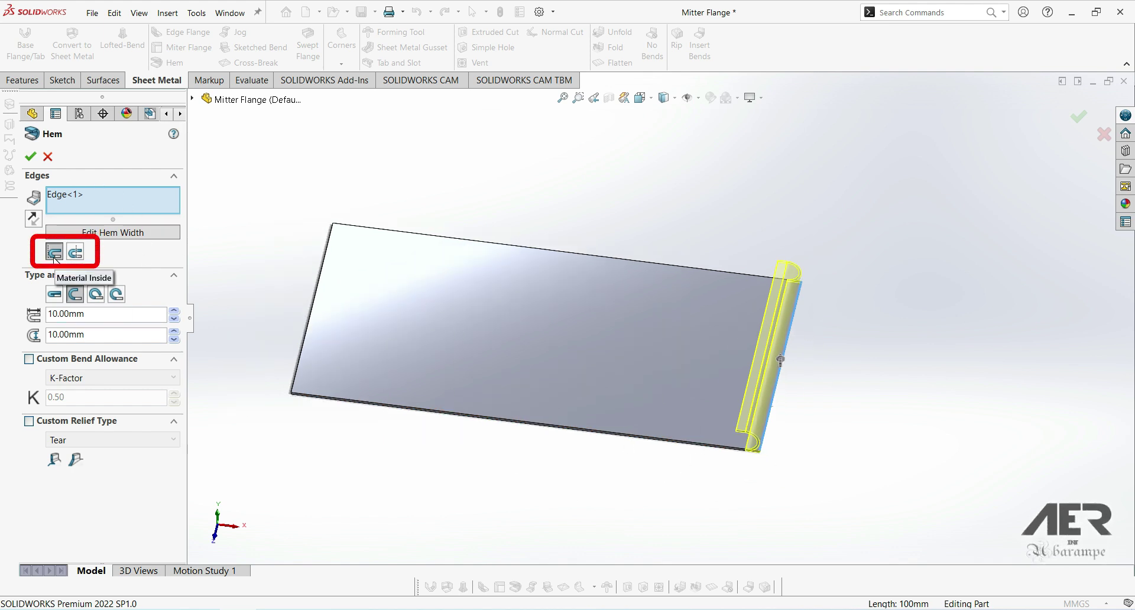
scroll(724, 421, down, 6)
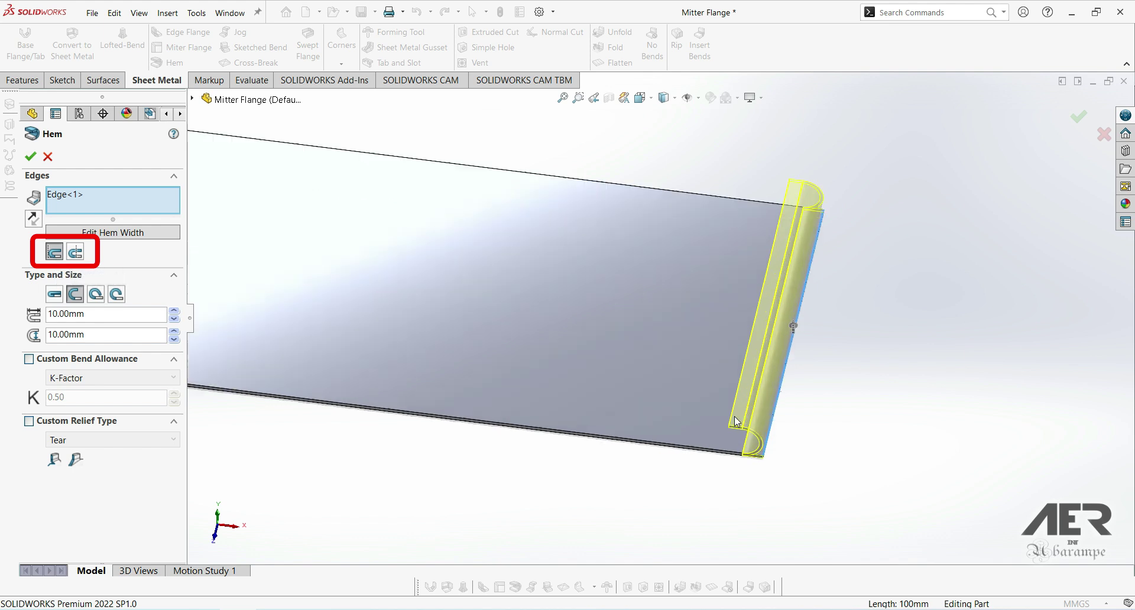
scroll(733, 418, down, 2)
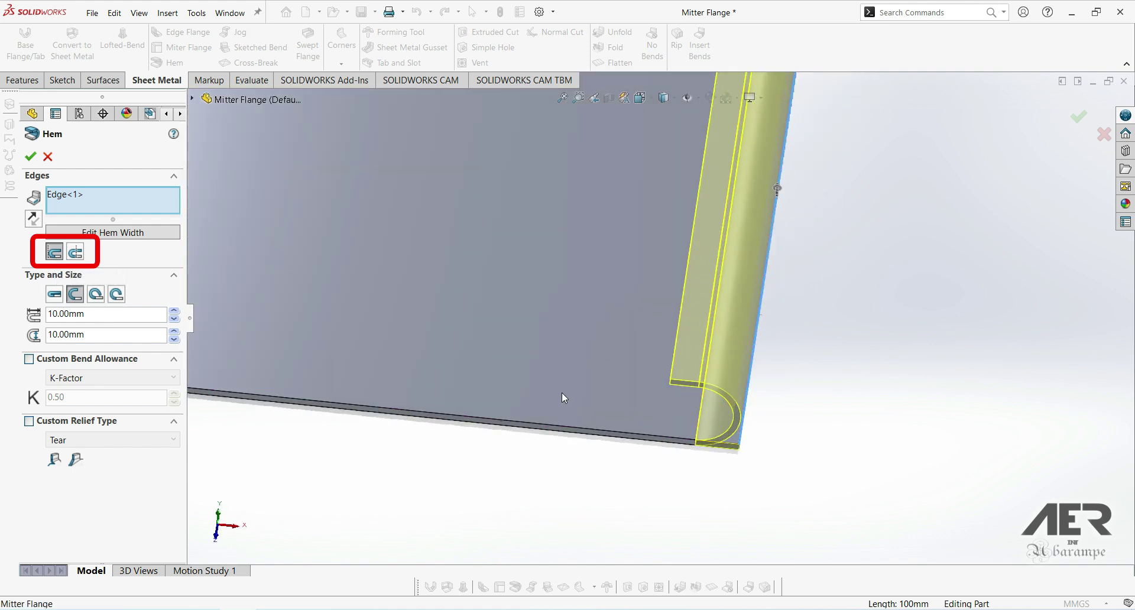
key(space)
click(993, 488)
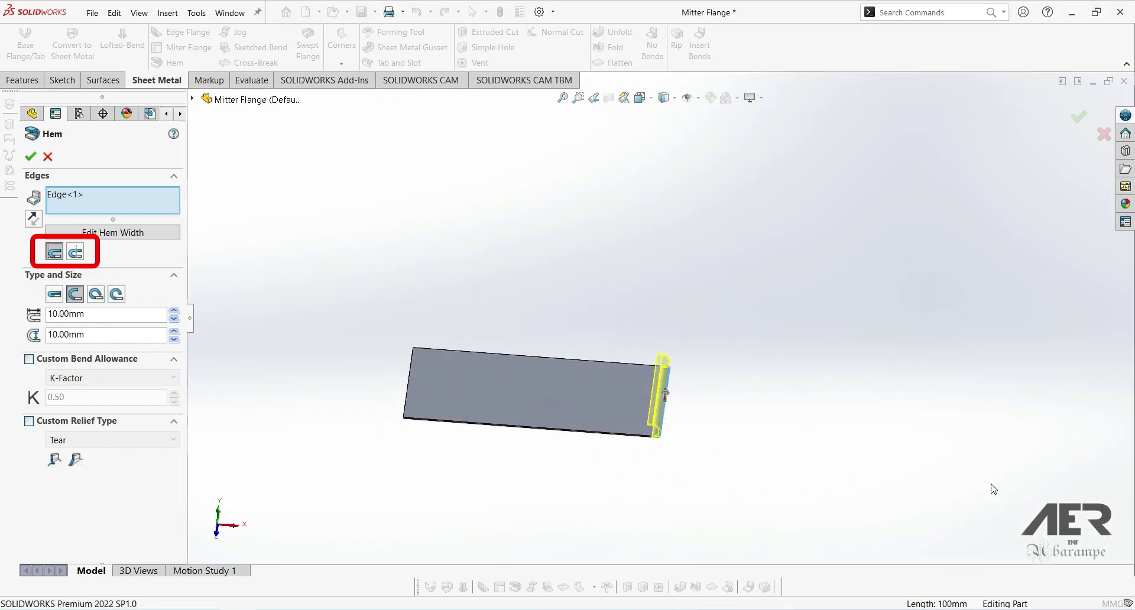
Set the hem to Bend Outside and Closed type, returning its length to 10 mm after trying 20 mm.
scroll(827, 414, down, 10)
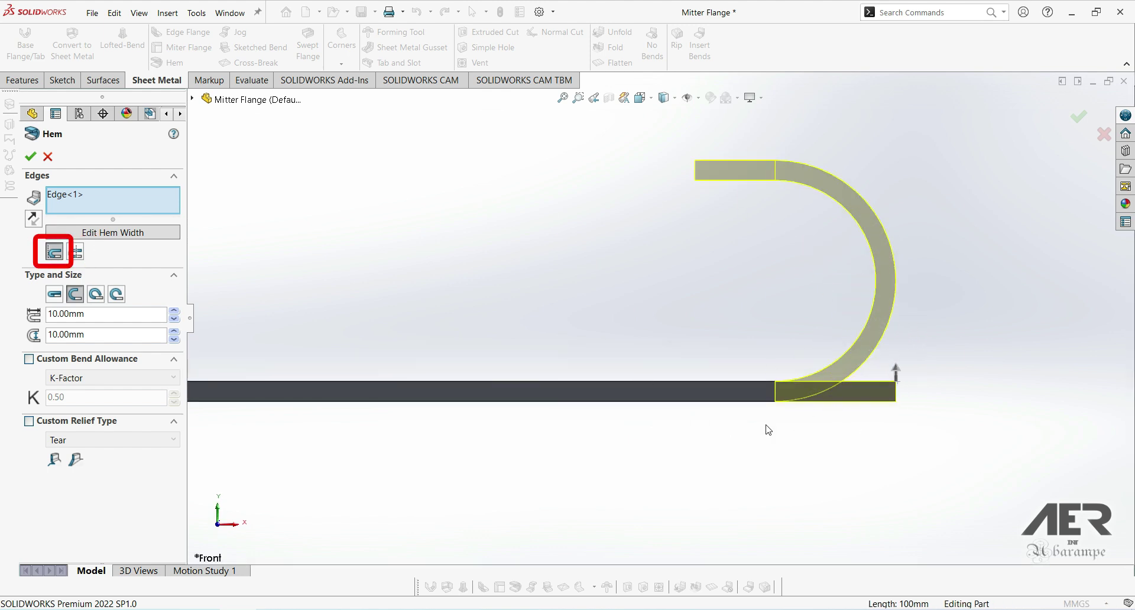
click(76, 253)
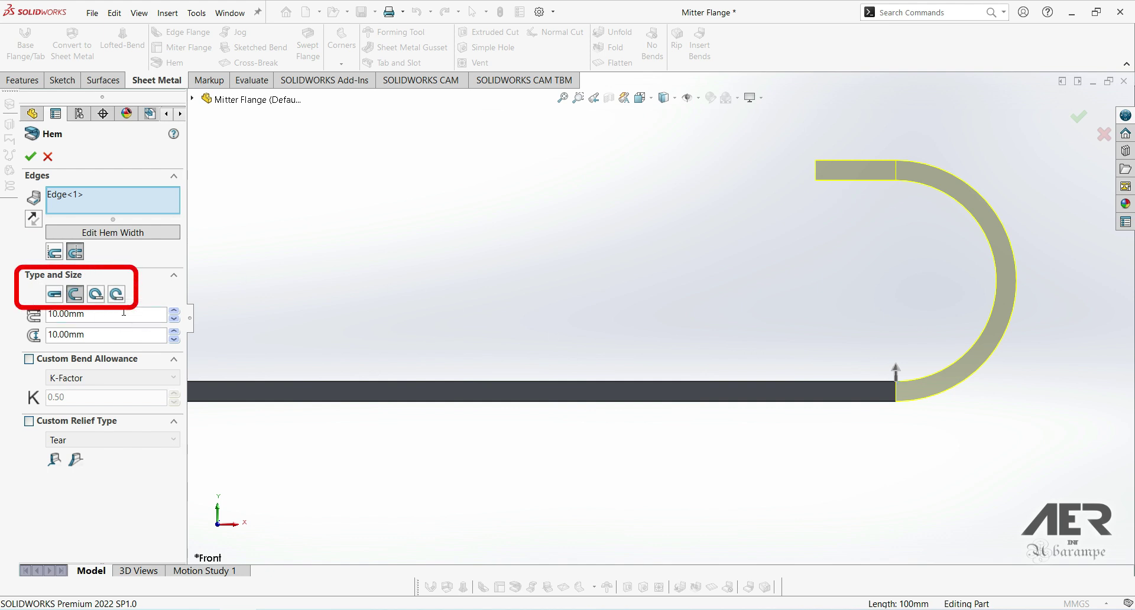
click(57, 297)
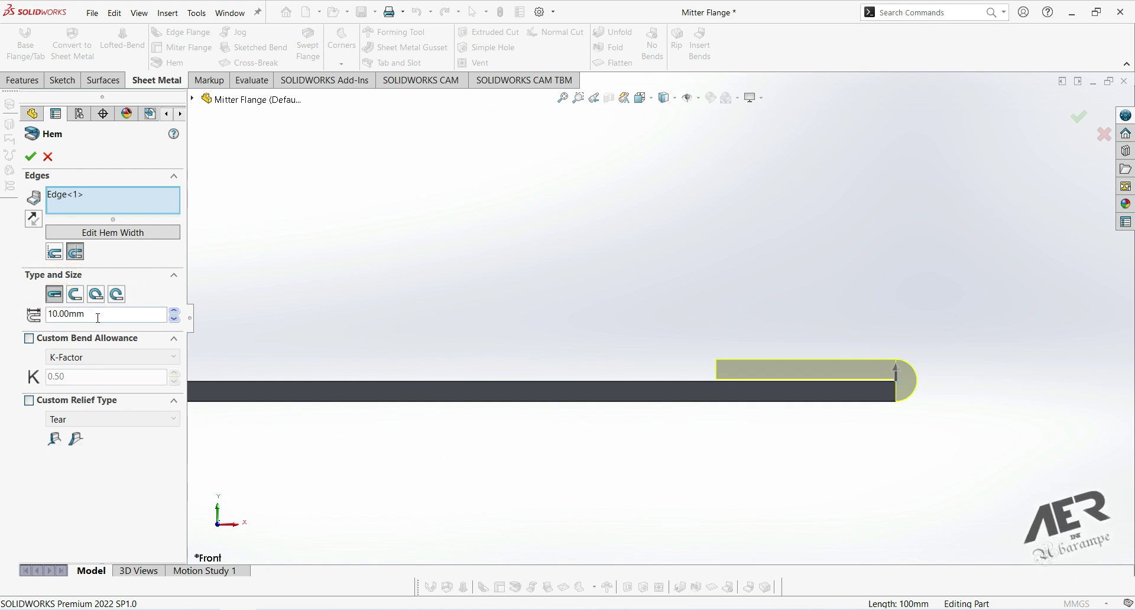
click(174, 311)
click(175, 311)
click(175, 319)
click(175, 318)
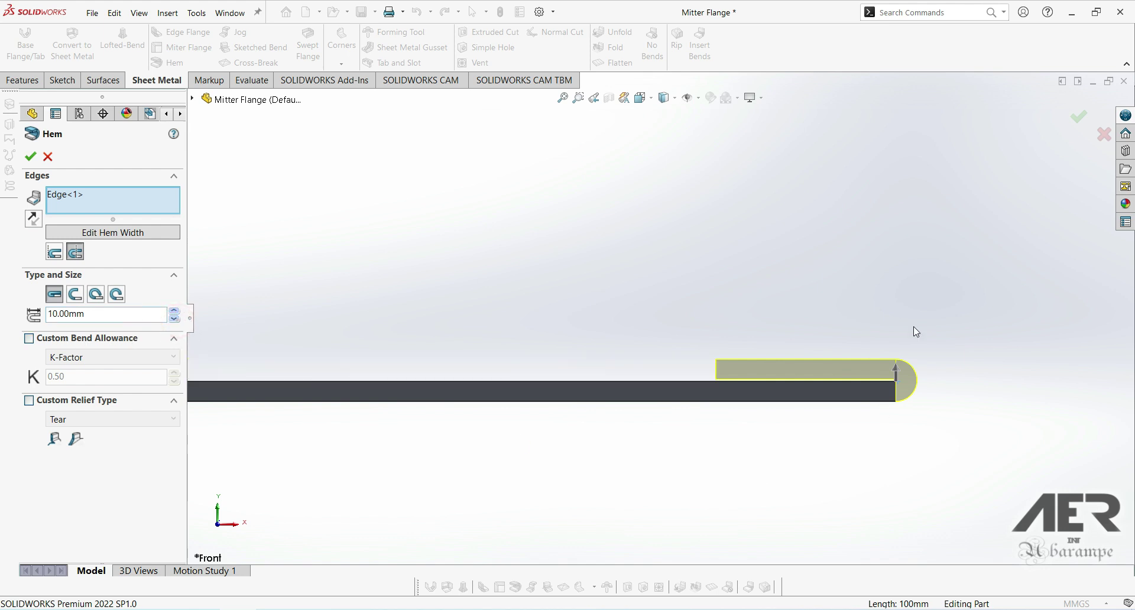
scroll(885, 368, down, 10)
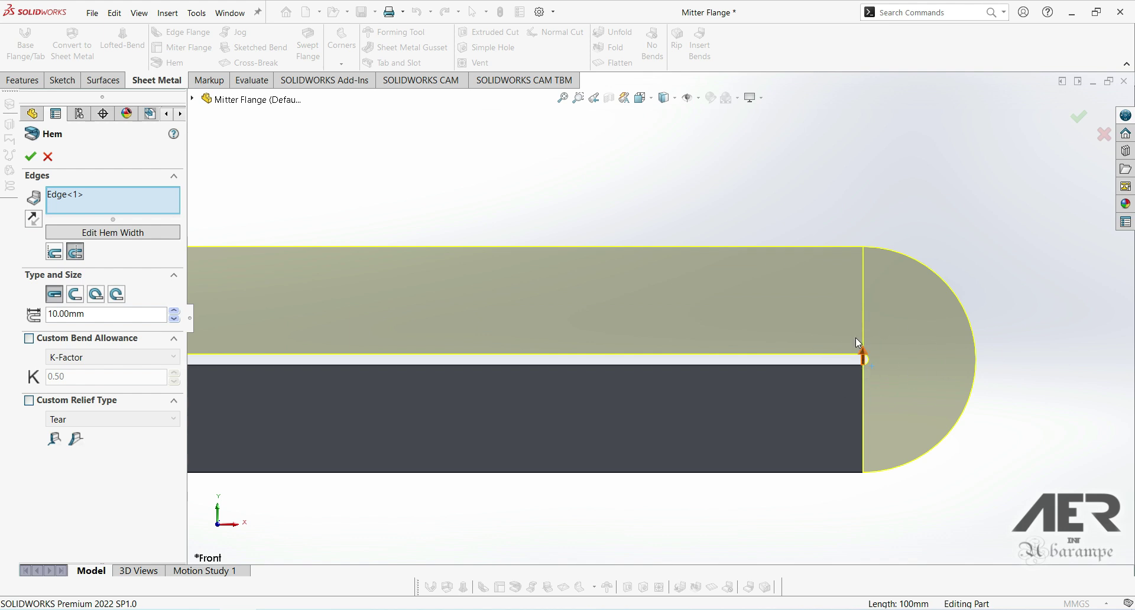
scroll(860, 356, up, 5)
scroll(595, 349, up, 1)
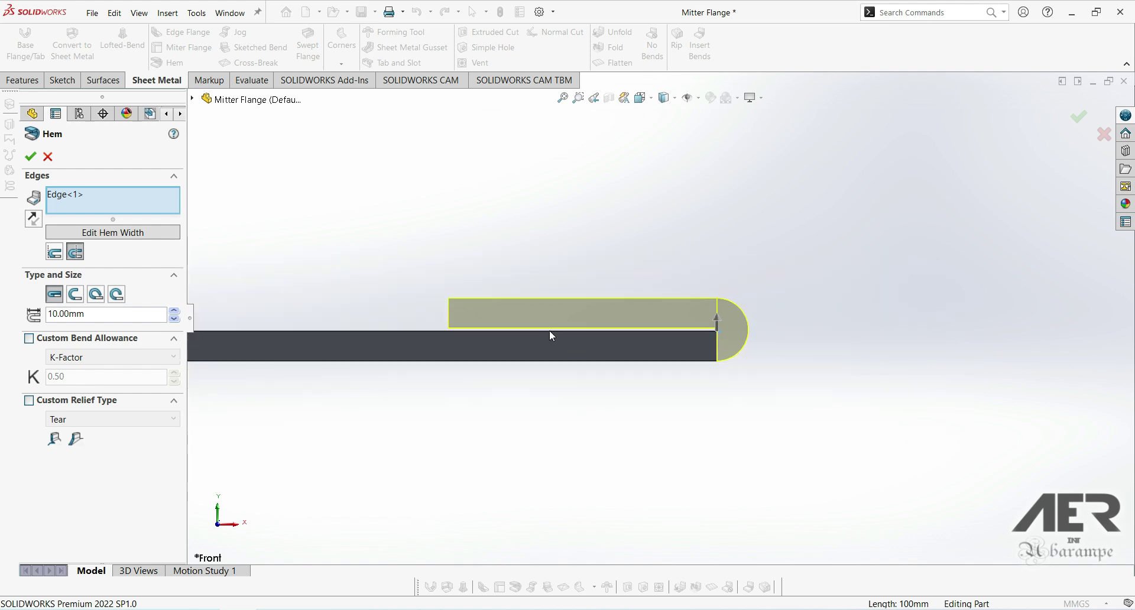
Switch back to an Open hem, set its gap to 2 mm, and accept it as Hem1.
click(79, 297)
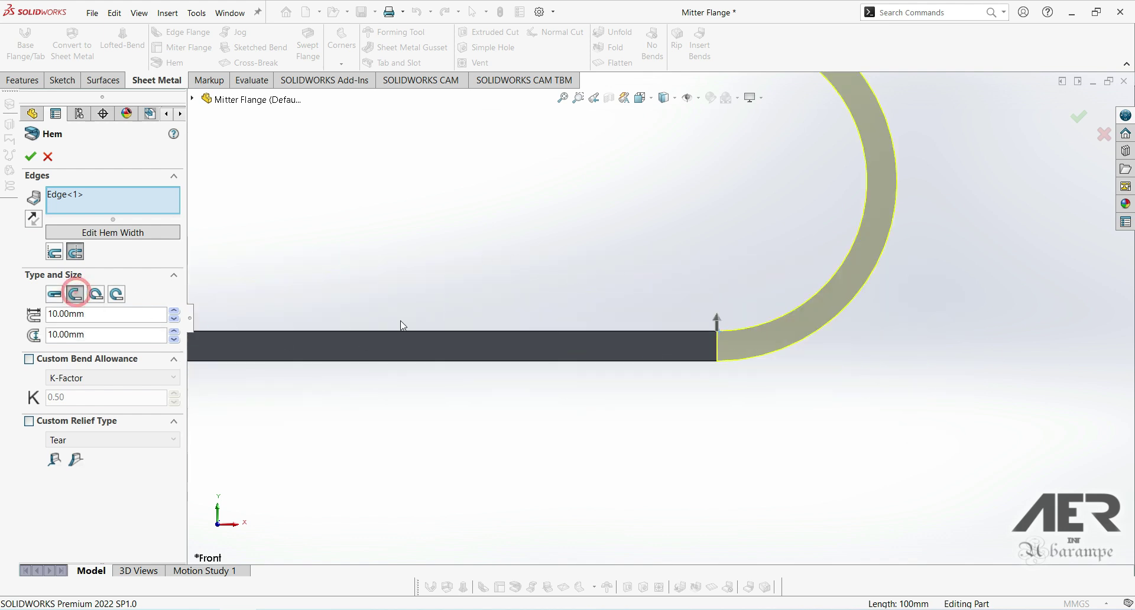
scroll(602, 245, up, 3)
scroll(603, 216, down, 2)
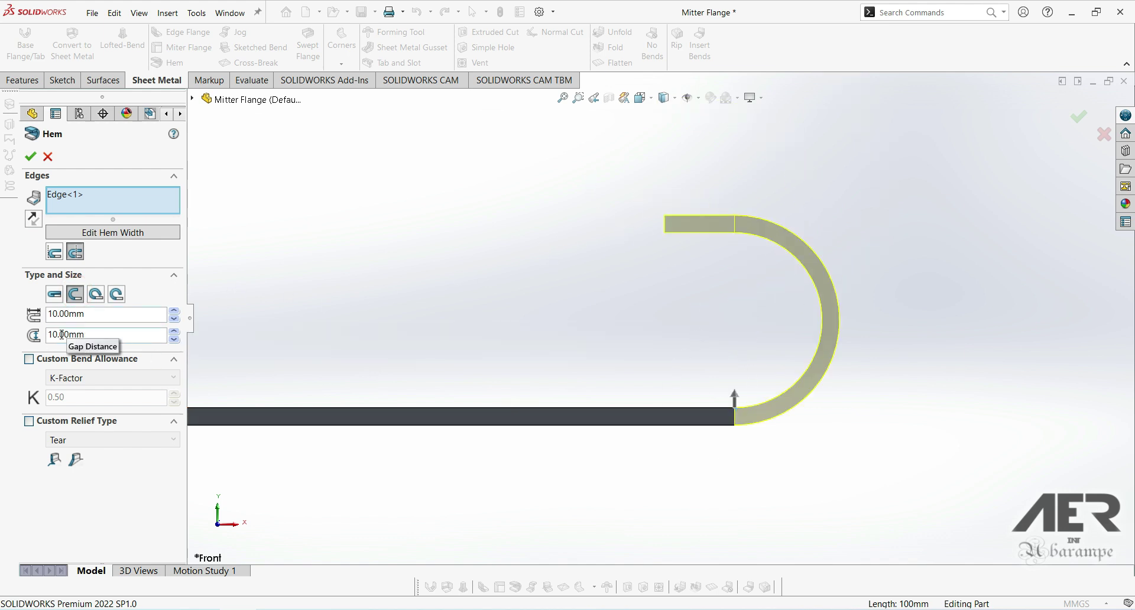
double_click(104, 334)
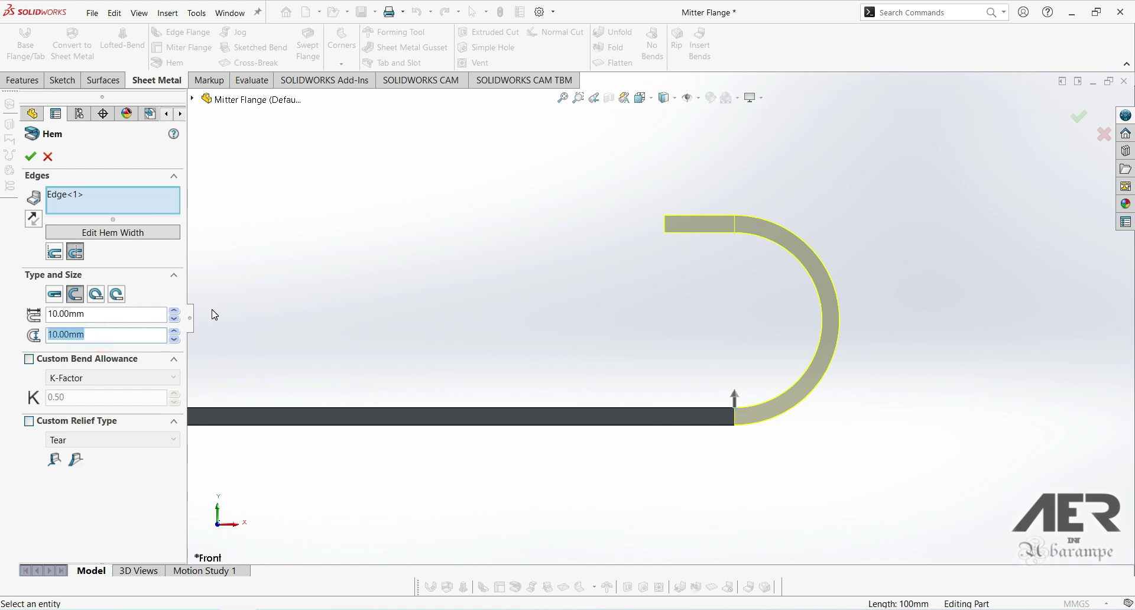
text(2)
key(Return)
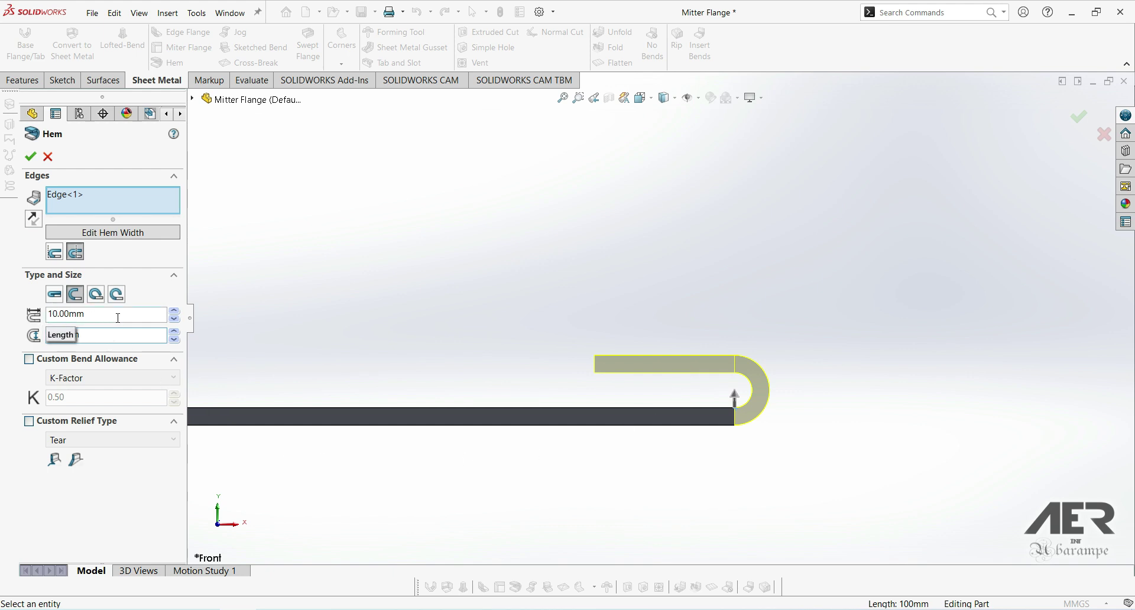
scroll(722, 373, down, 2)
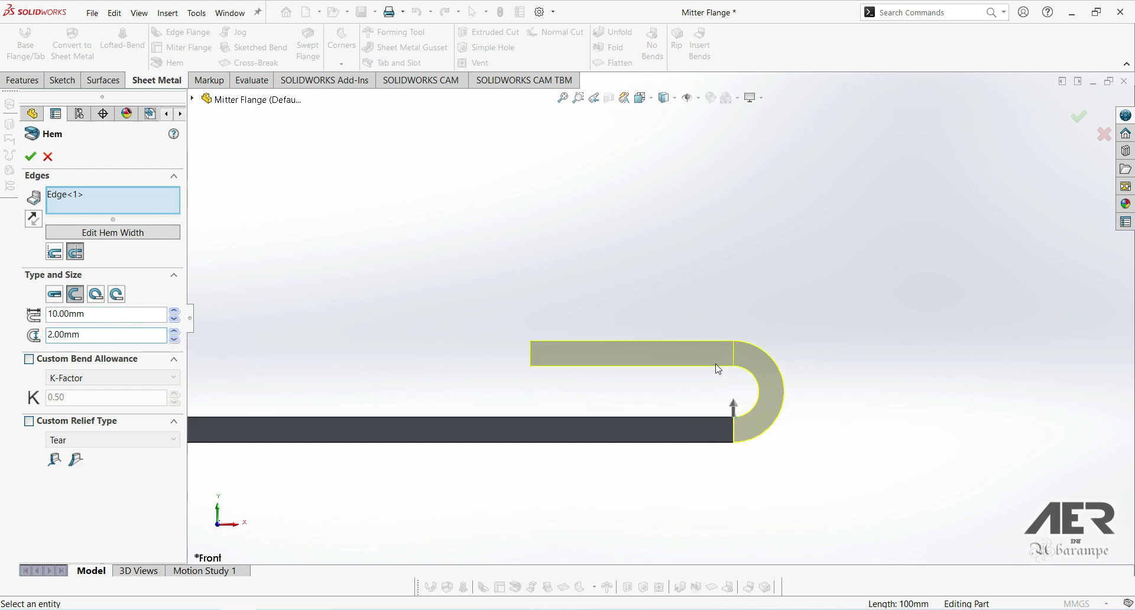
scroll(718, 366, down, 2)
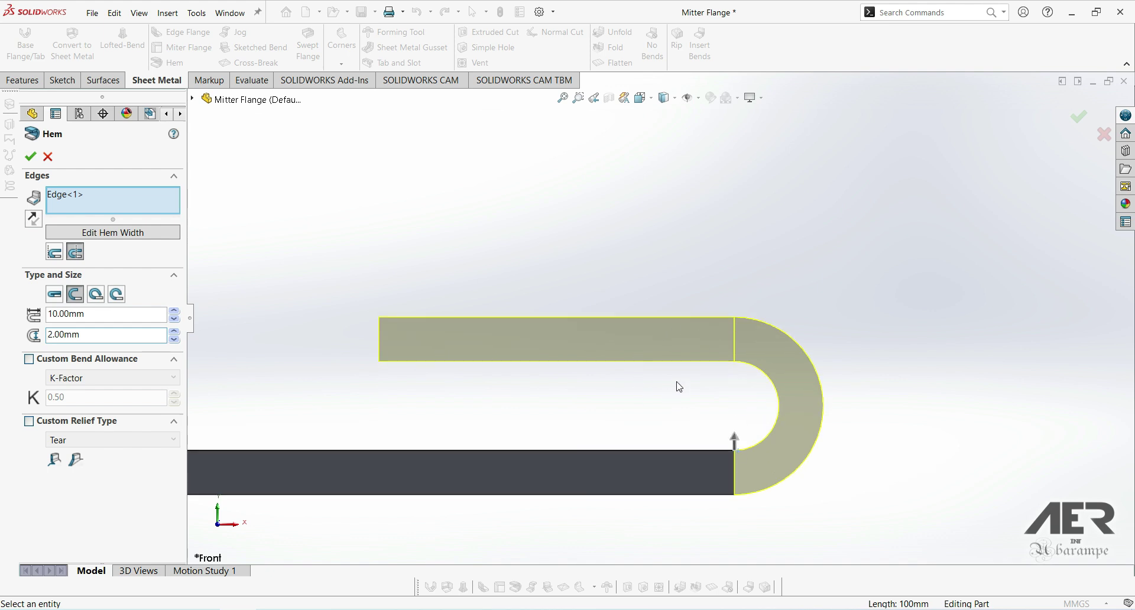
click(30, 158)
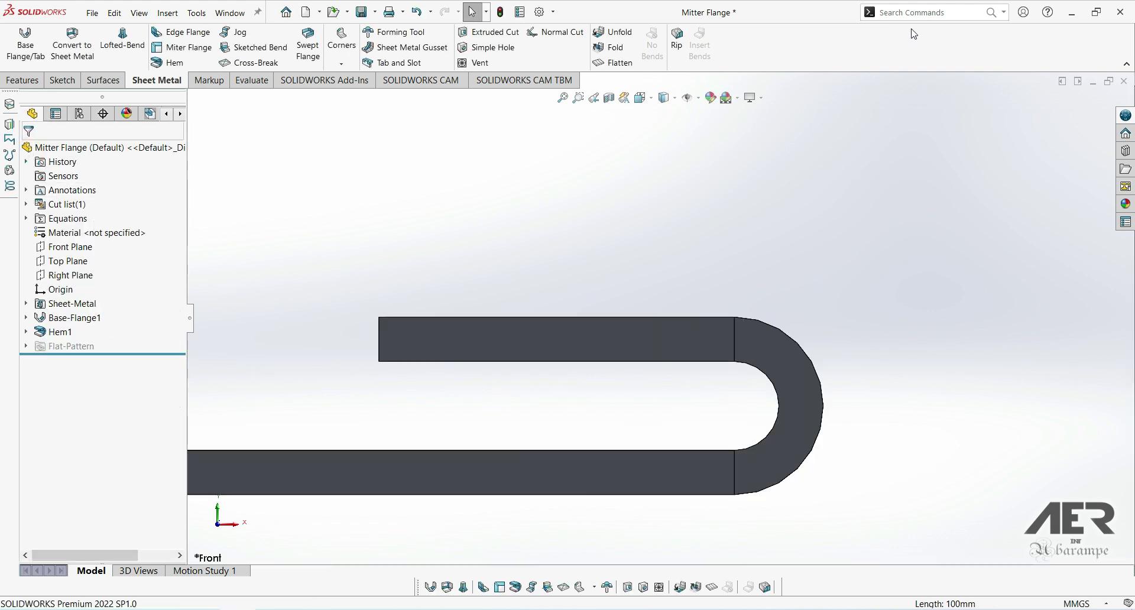
Use Measure to check the hem's flat edge (8 mm) and its arc edge (2 mm radius).
click(916, 11)
text(meas)
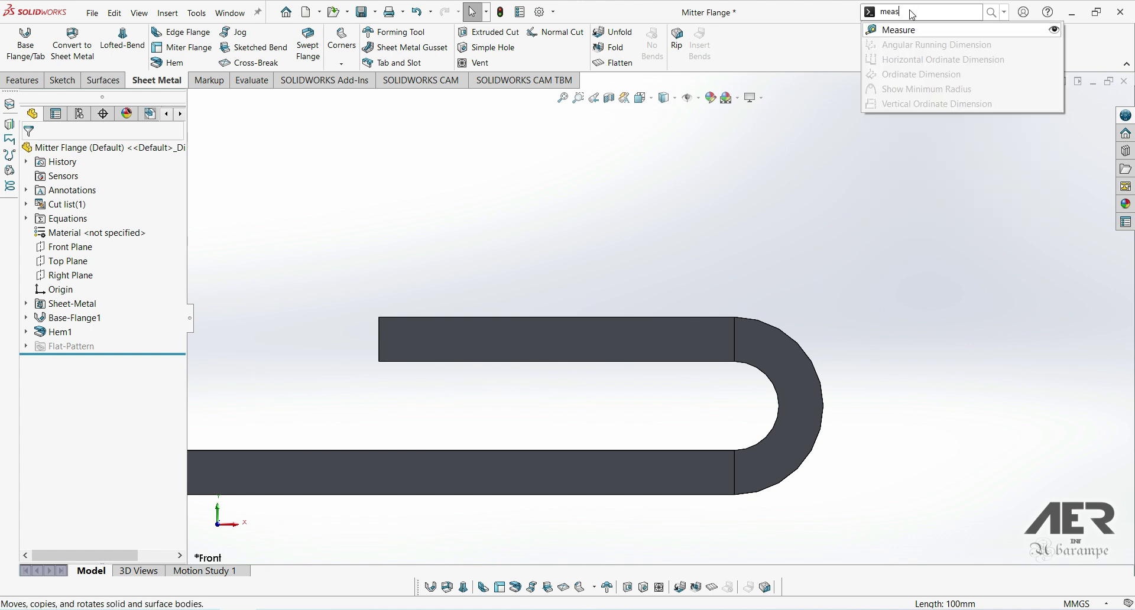
click(895, 30)
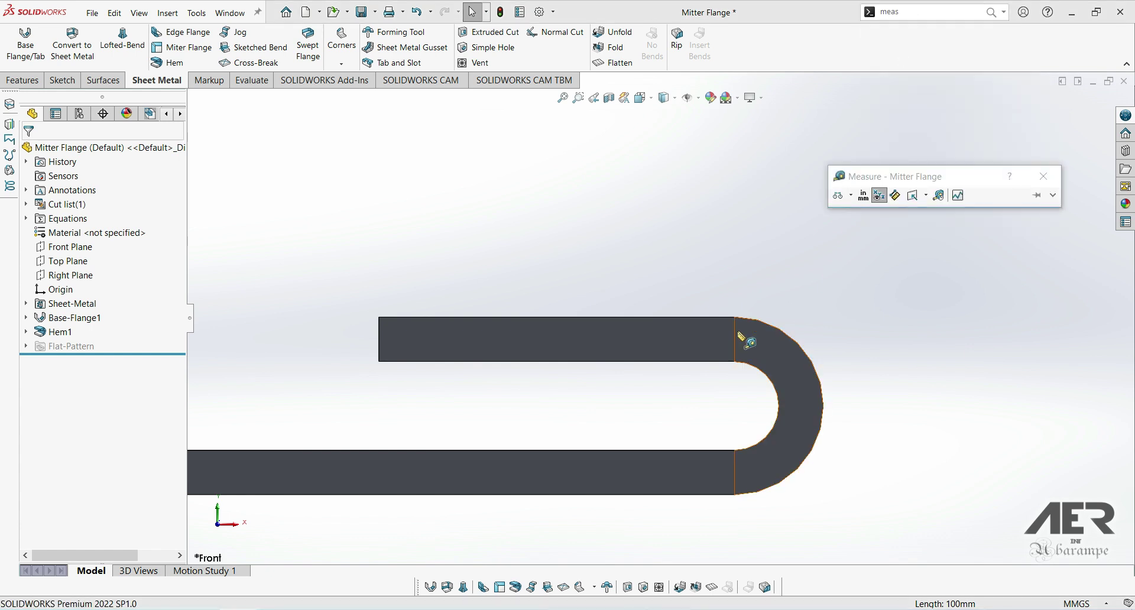
click(608, 362)
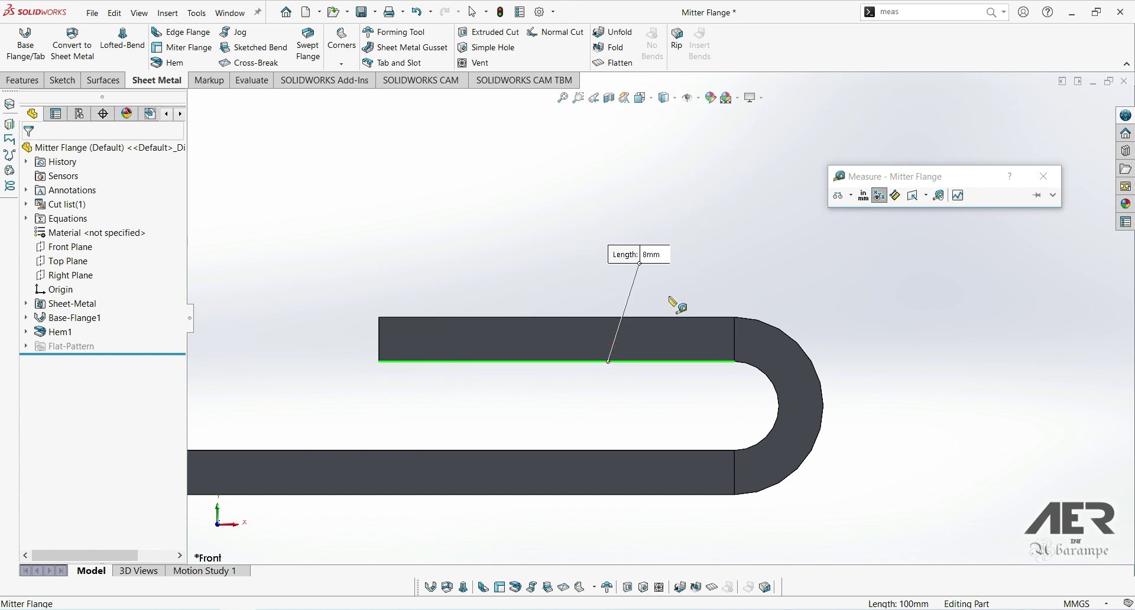
click(776, 237)
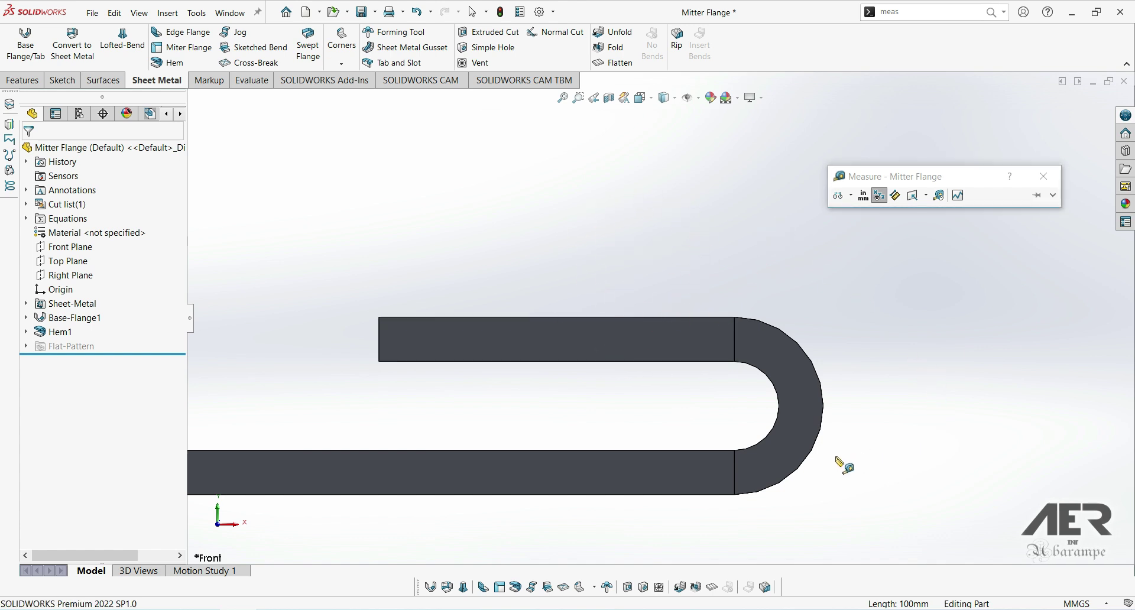
click(823, 385)
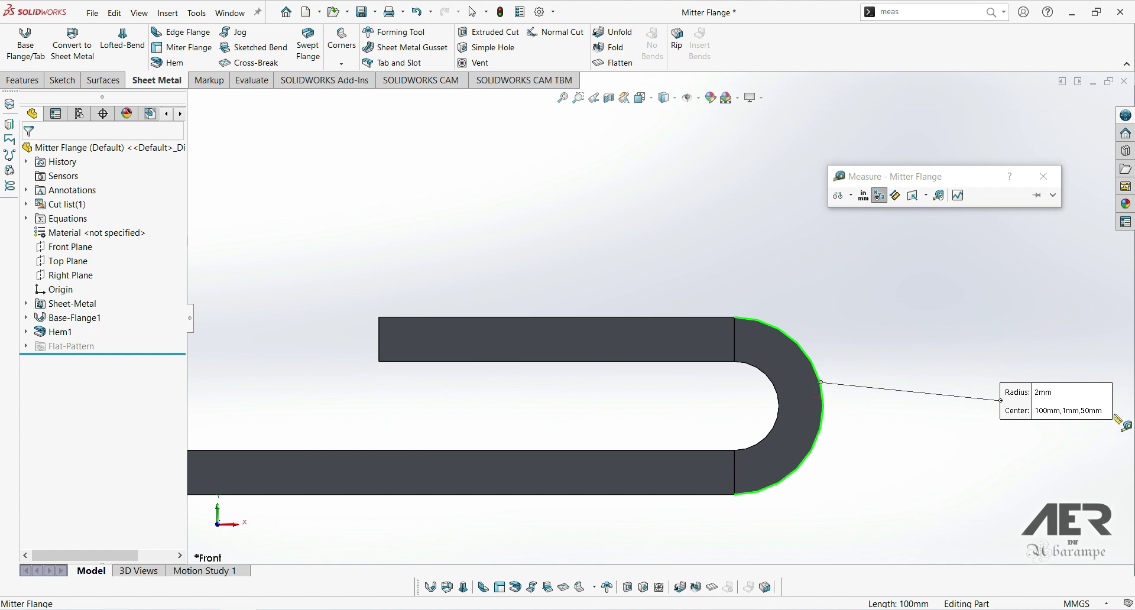
click(835, 487)
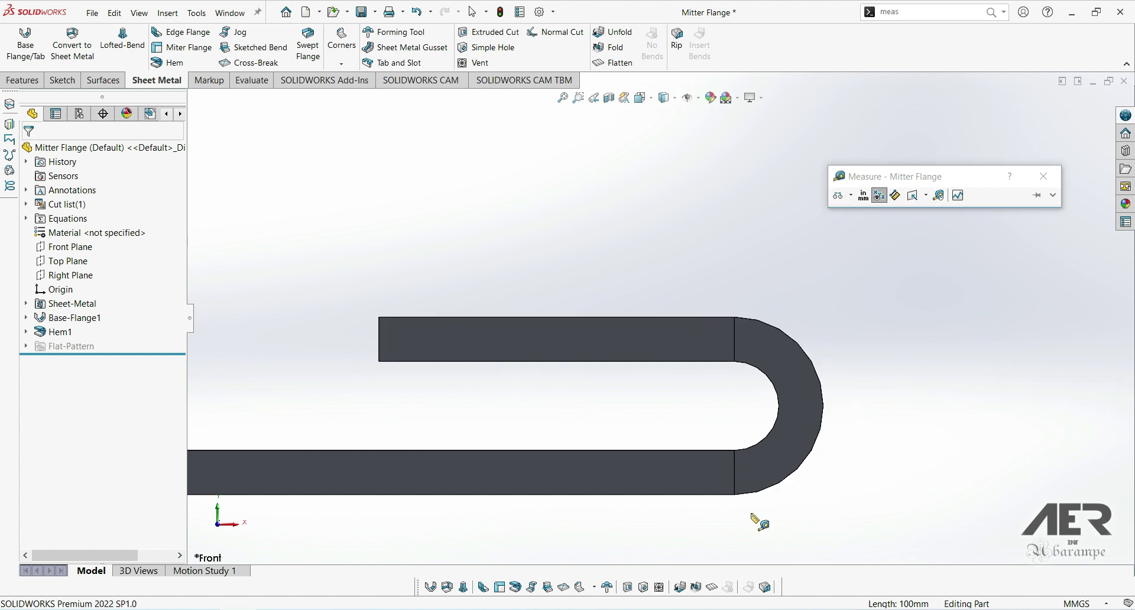
Close Measure and display Hem1's 2.00 gap dimension, dragging it above the hem.
key(z)
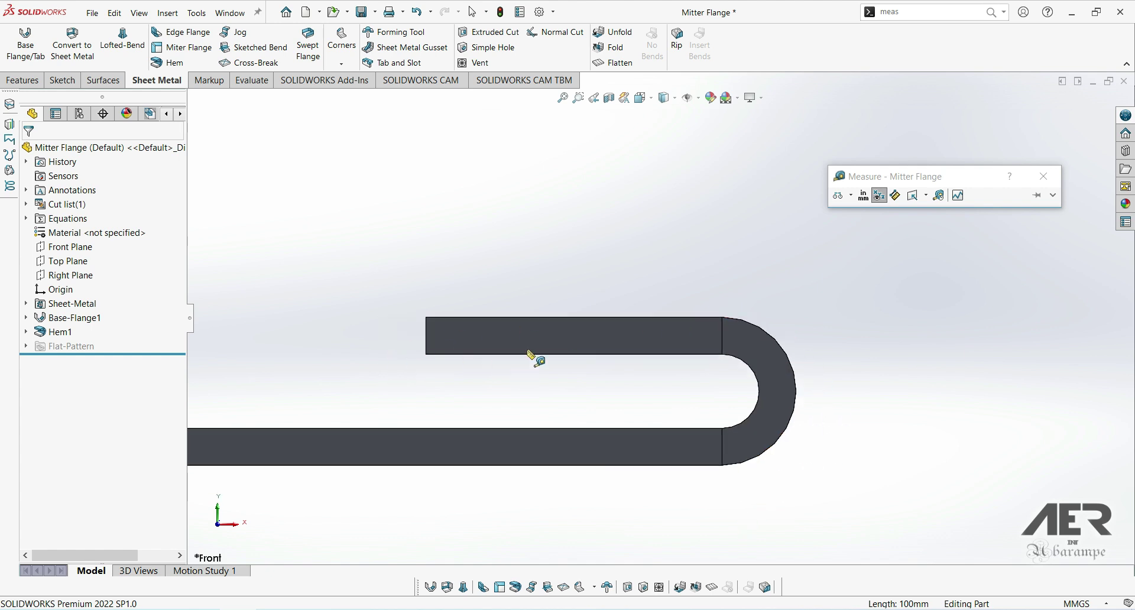
key(Escape)
click(555, 337)
key(z)
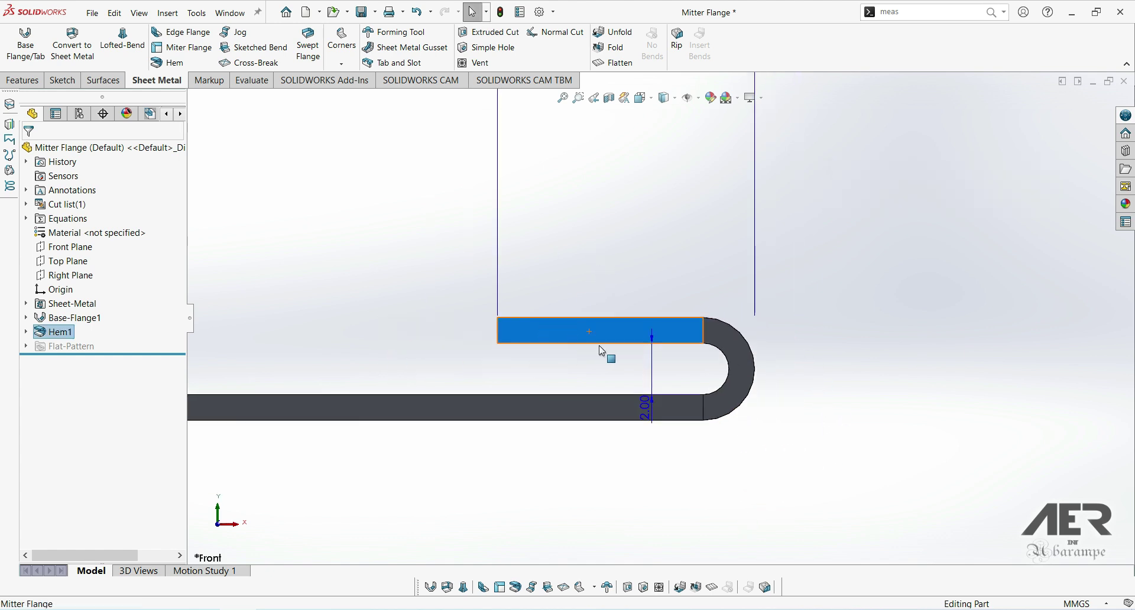
scroll(685, 280, down, 2)
drag(638, 396, 603, 229)
drag(610, 313, 616, 270)
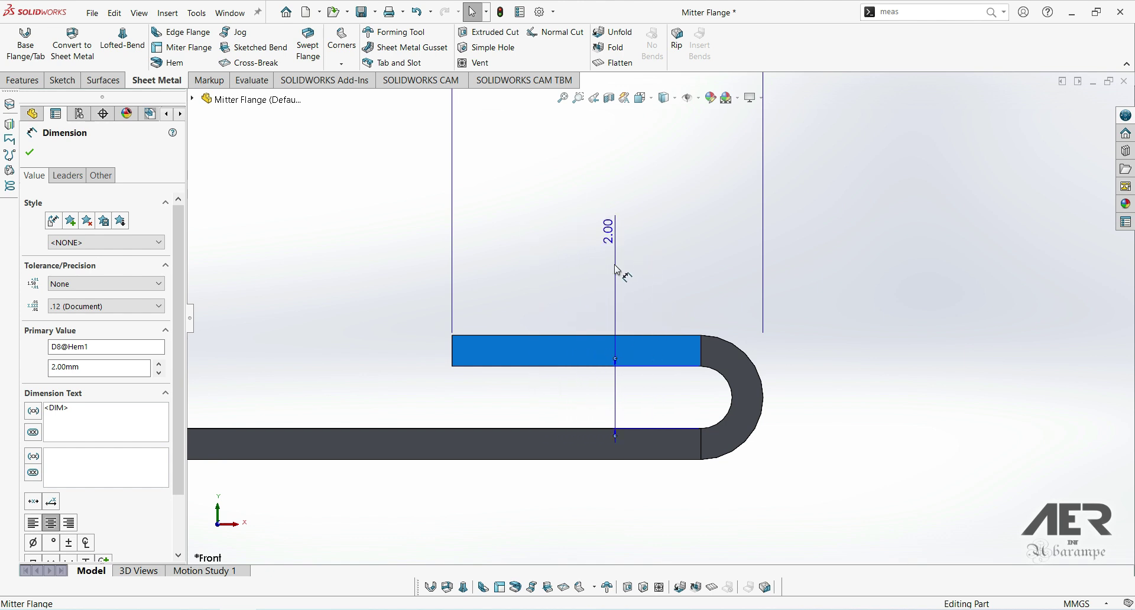
Change the gap dimension to 1.00 mm and rebuild the part.
double_click(605, 234)
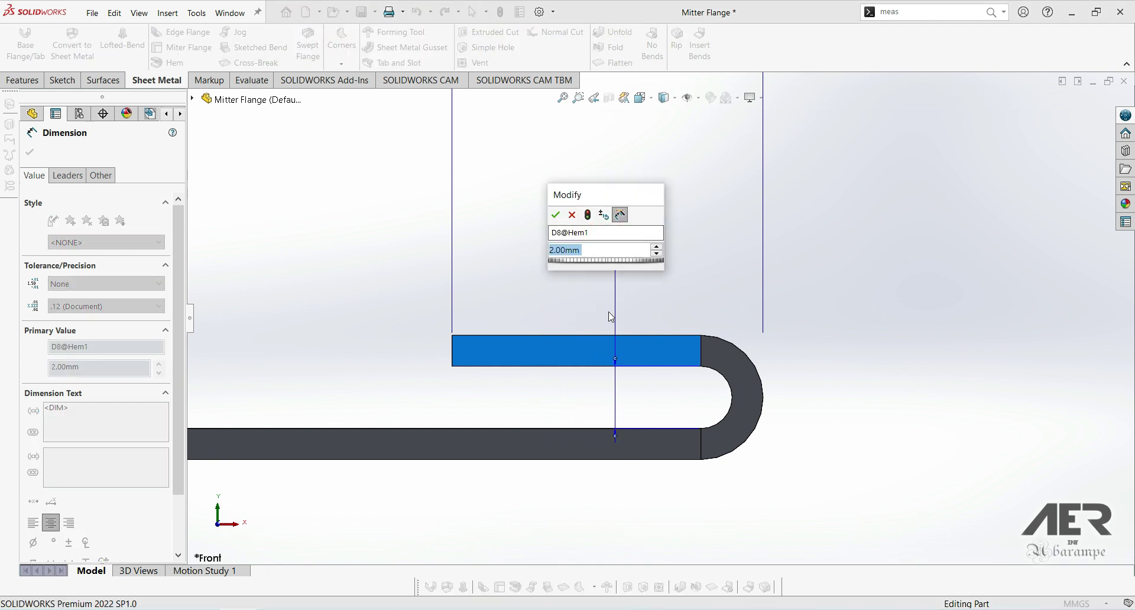
text(1)
key(Return)
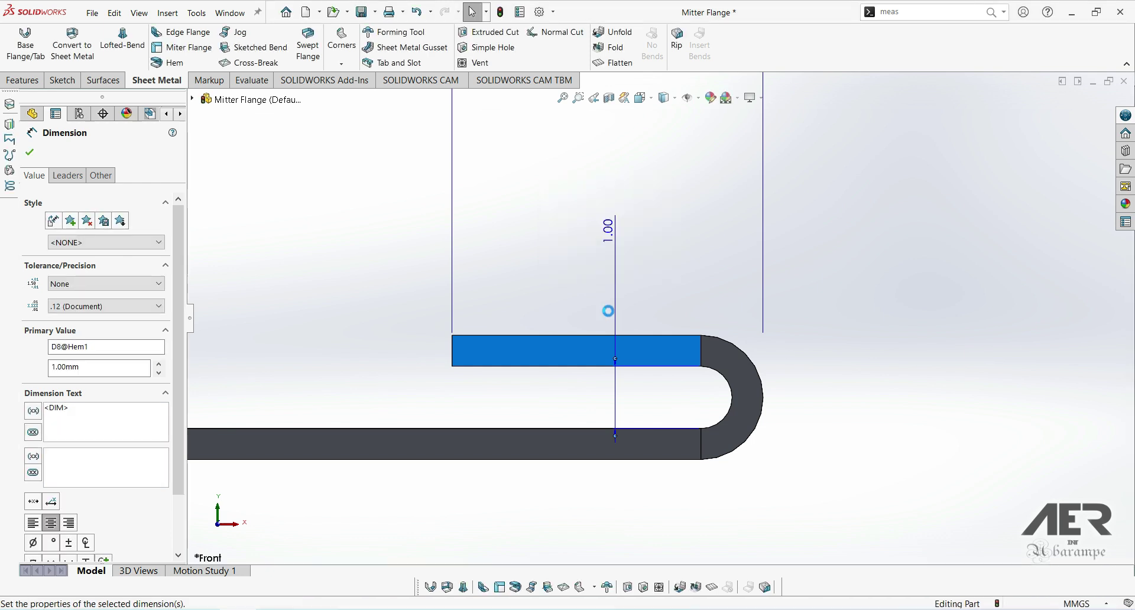
click(500, 12)
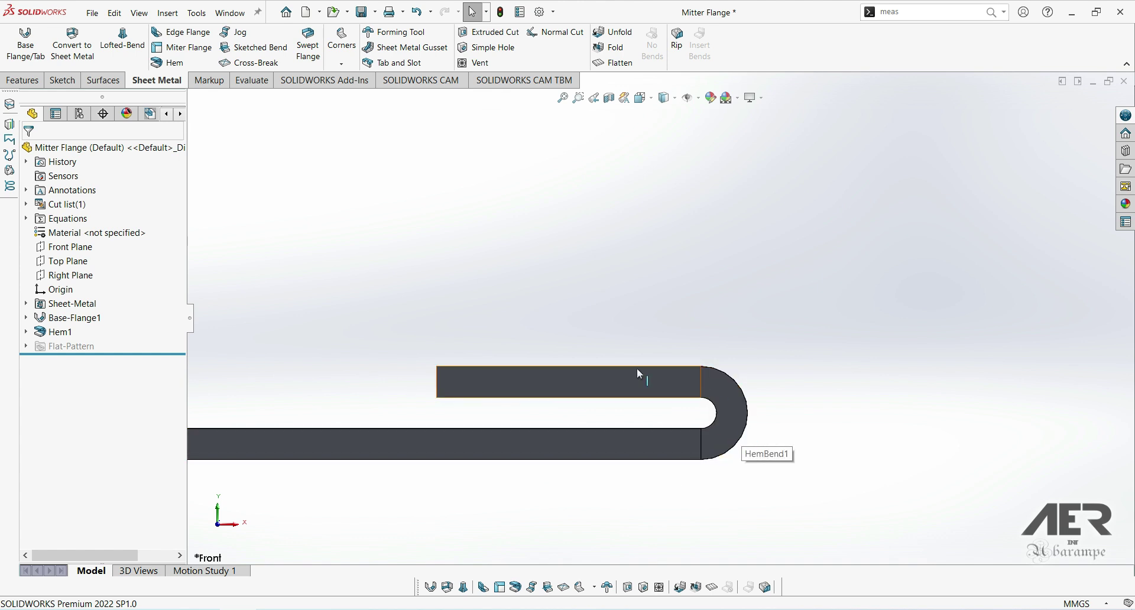
scroll(791, 440, up, 2)
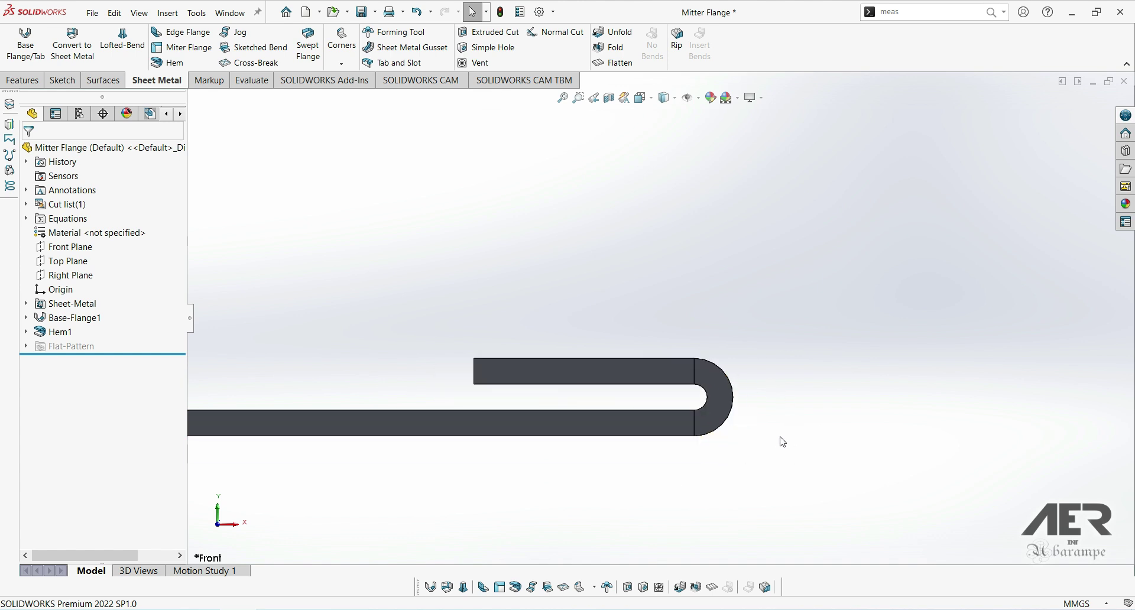
Edit Hem1, switching it to the Tear Drop type with a 2 mm bend radius.
click(56, 332)
click(61, 312)
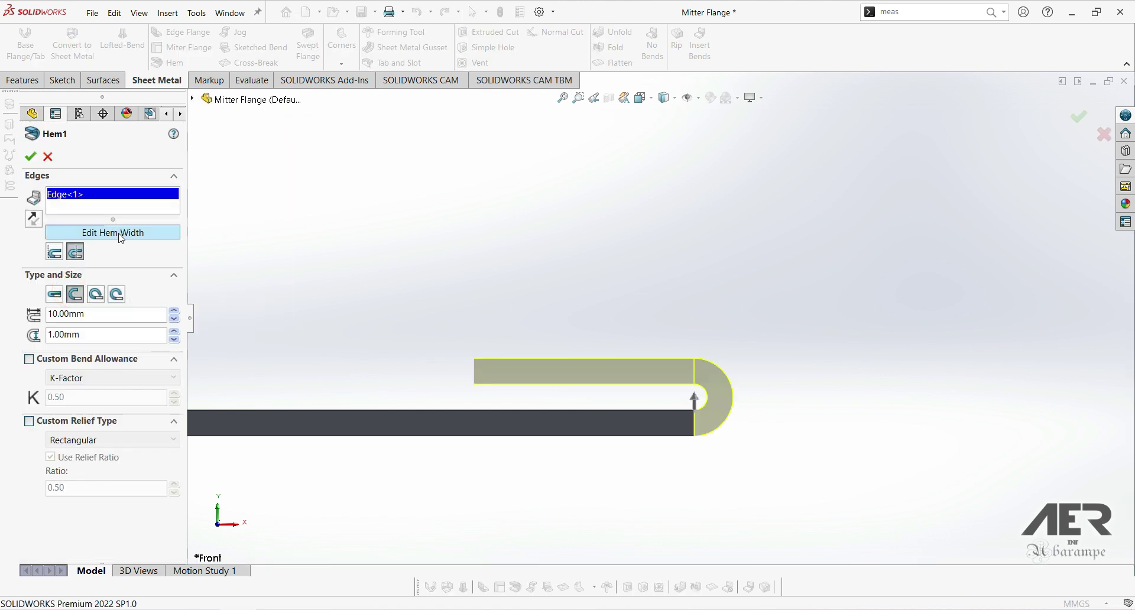
click(95, 294)
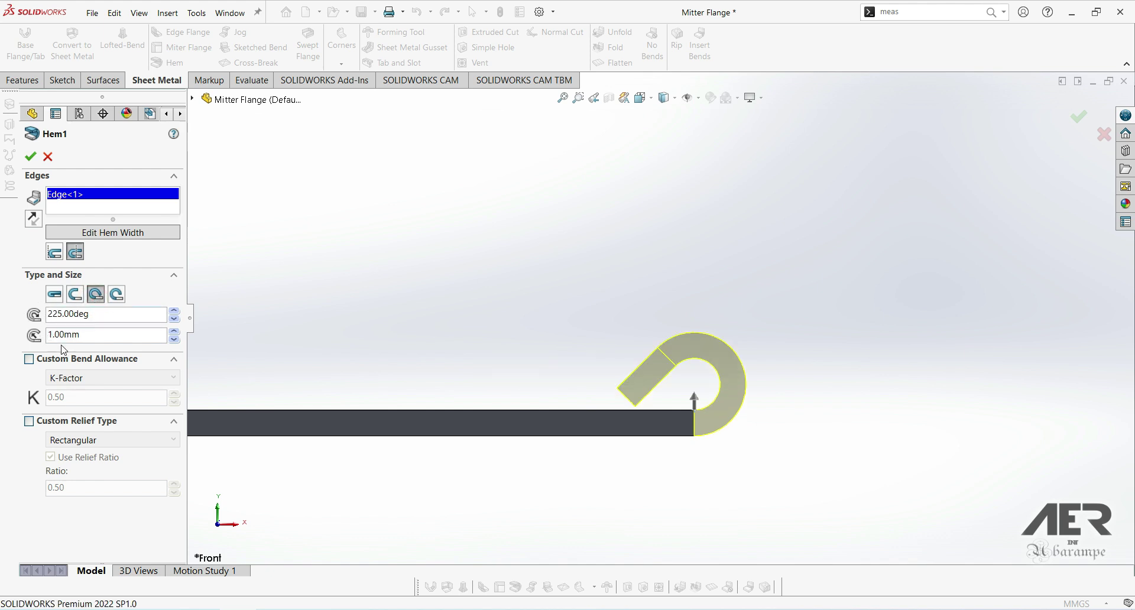
scroll(754, 403, down, 5)
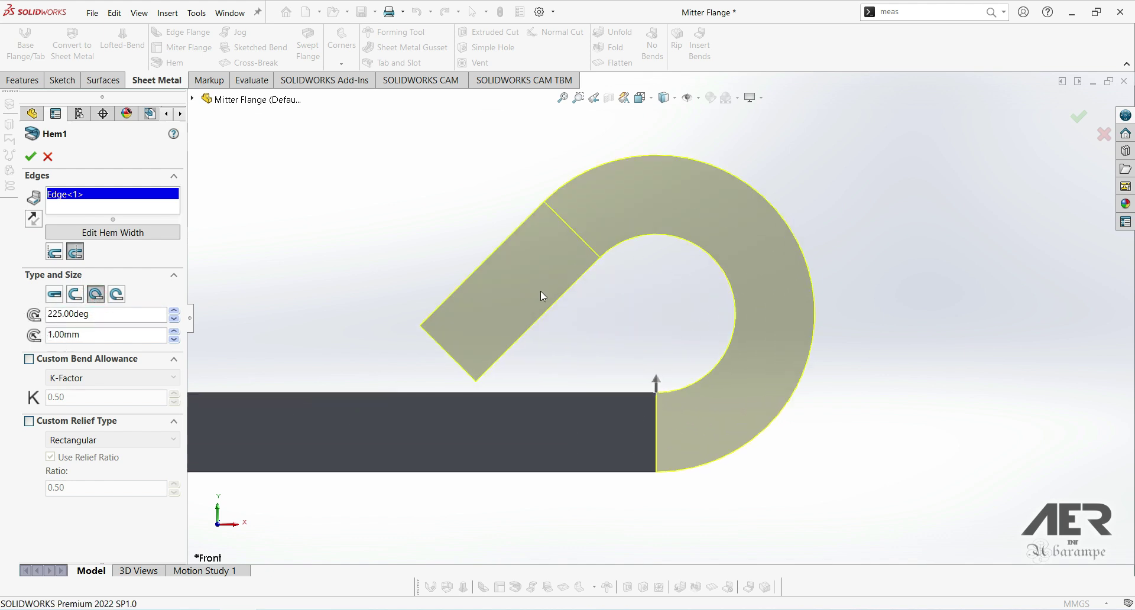
scroll(623, 404, up, 1)
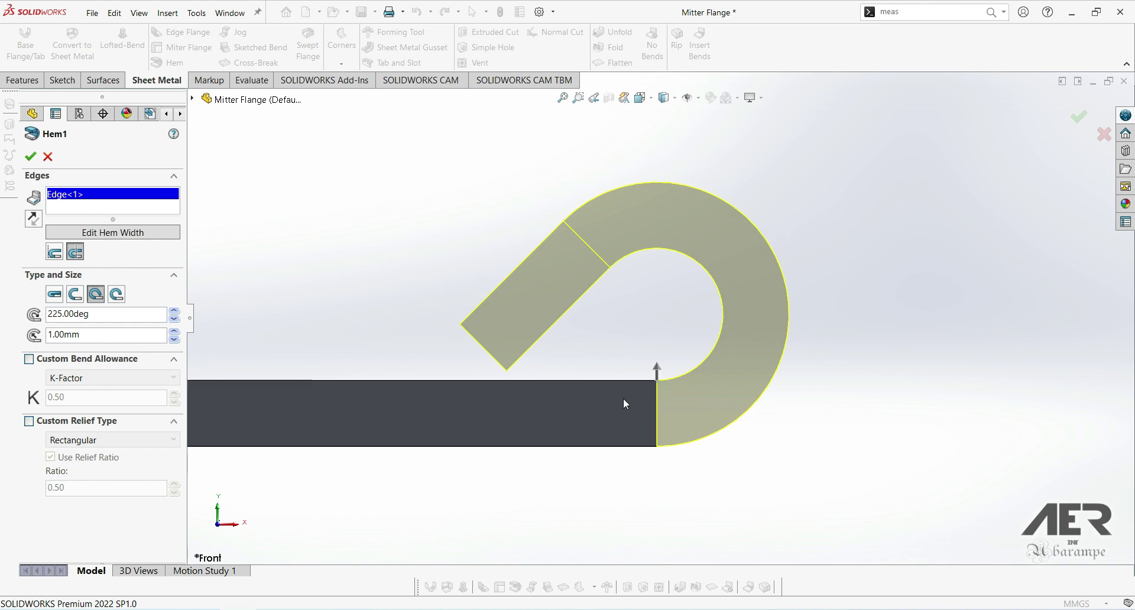
click(114, 335)
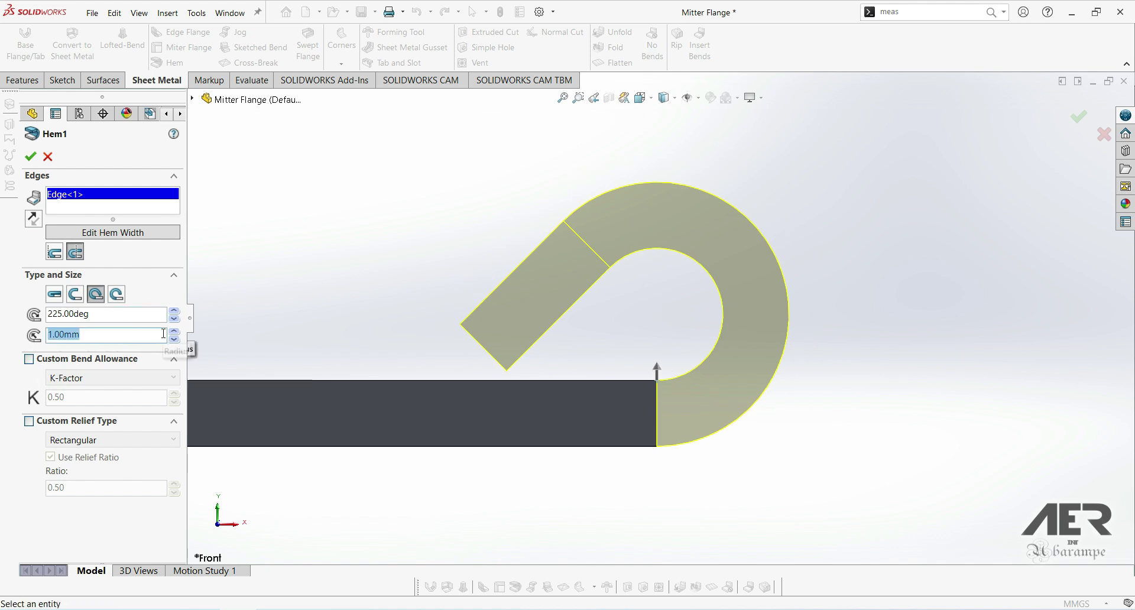
key(Return)
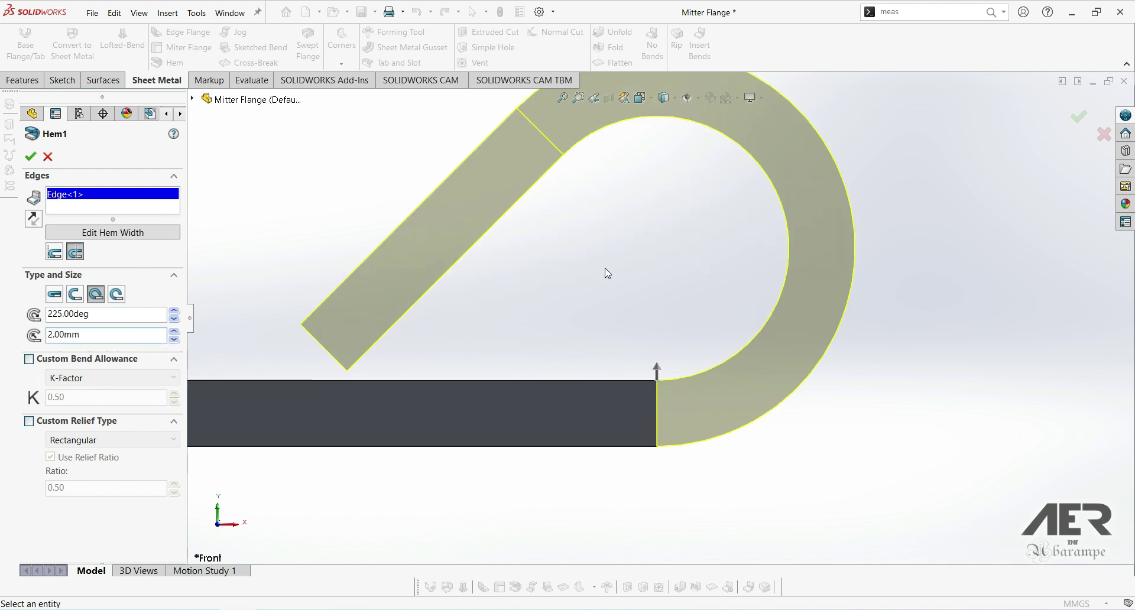
scroll(605, 274, up, 1)
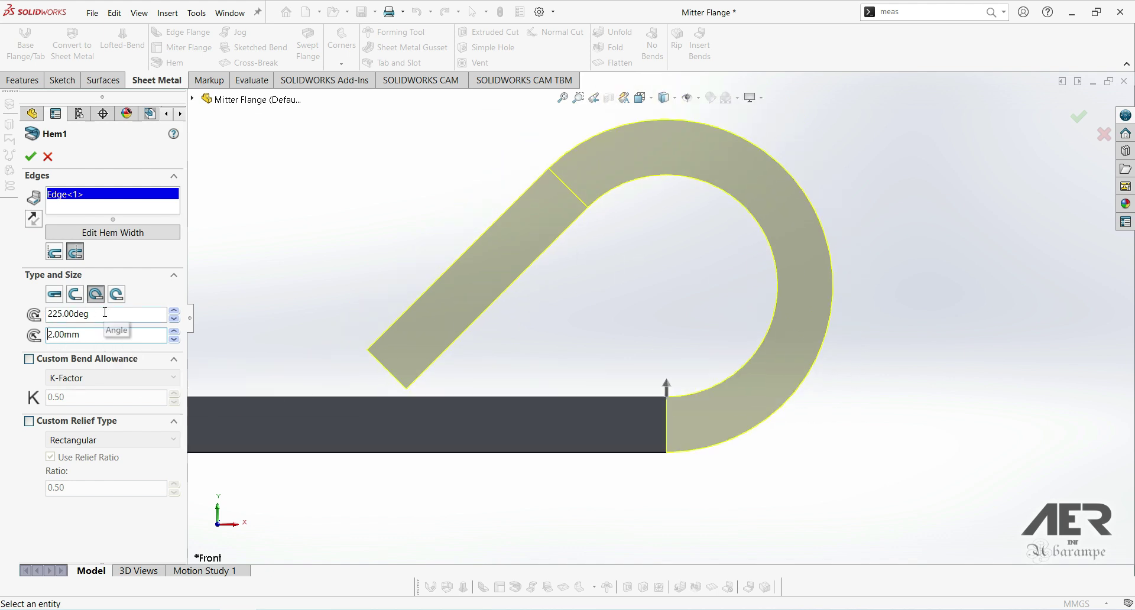
Try tear-drop angles up to 240 degrees, then settle on 210 degrees.
double_click(174, 318)
click(174, 314)
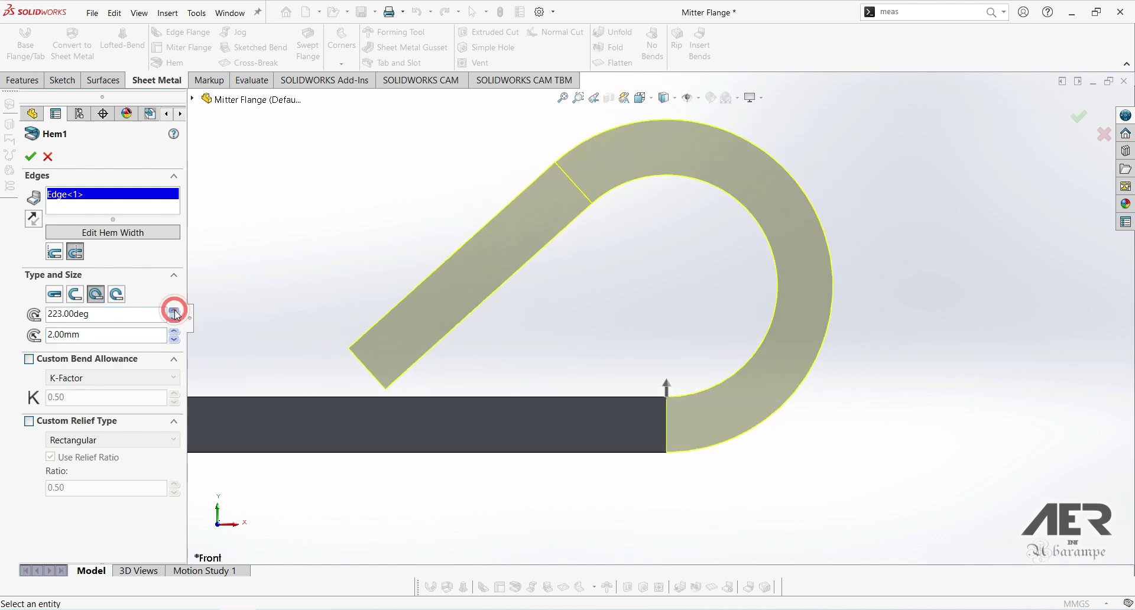
click(175, 313)
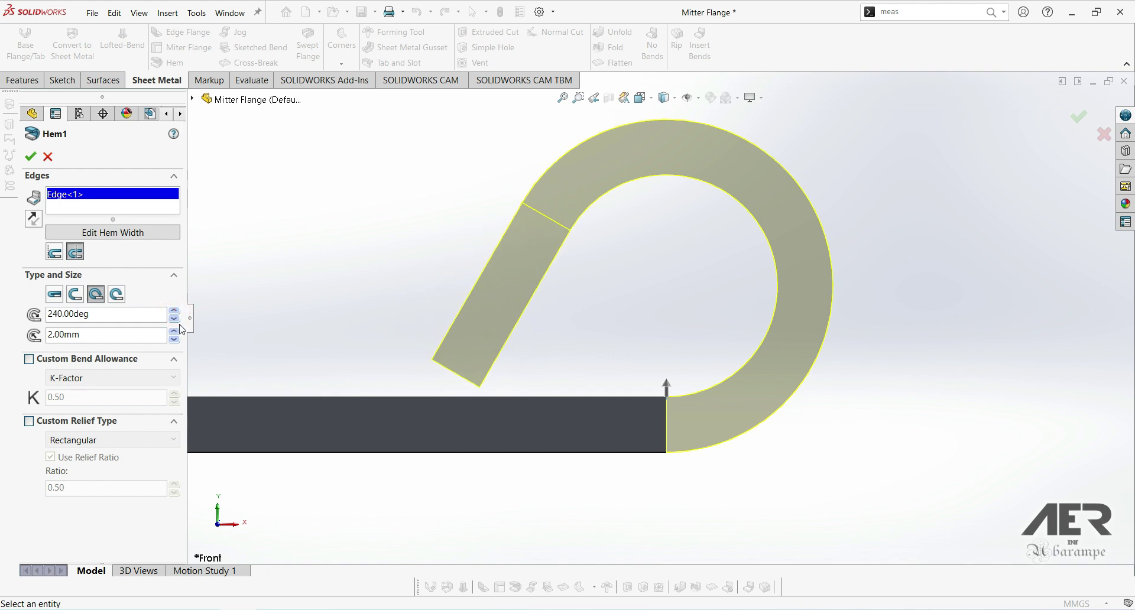
click(173, 321)
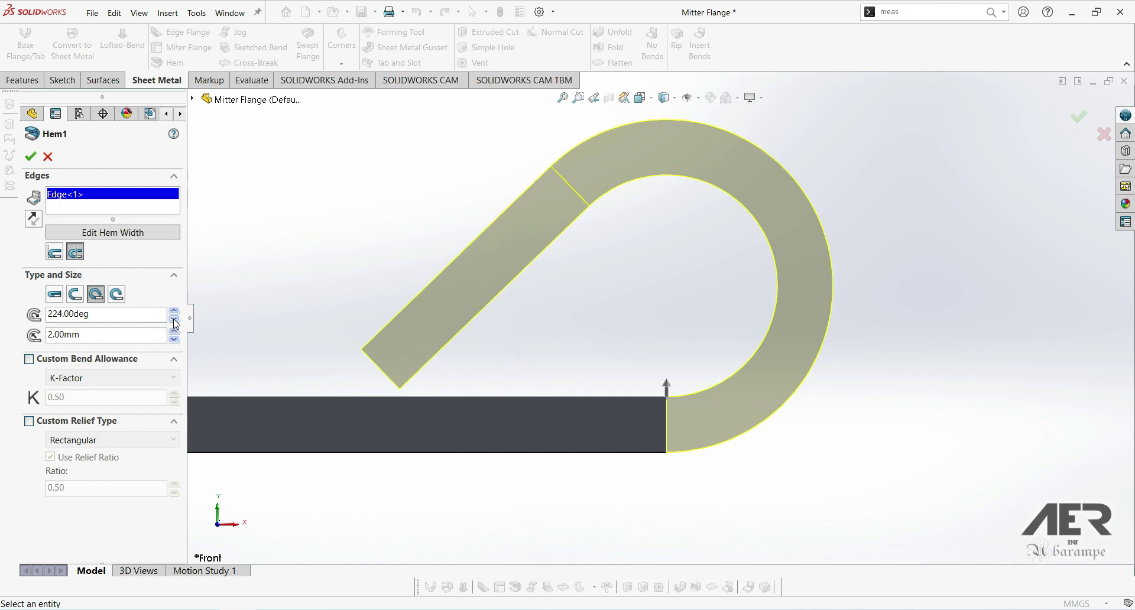
click(174, 320)
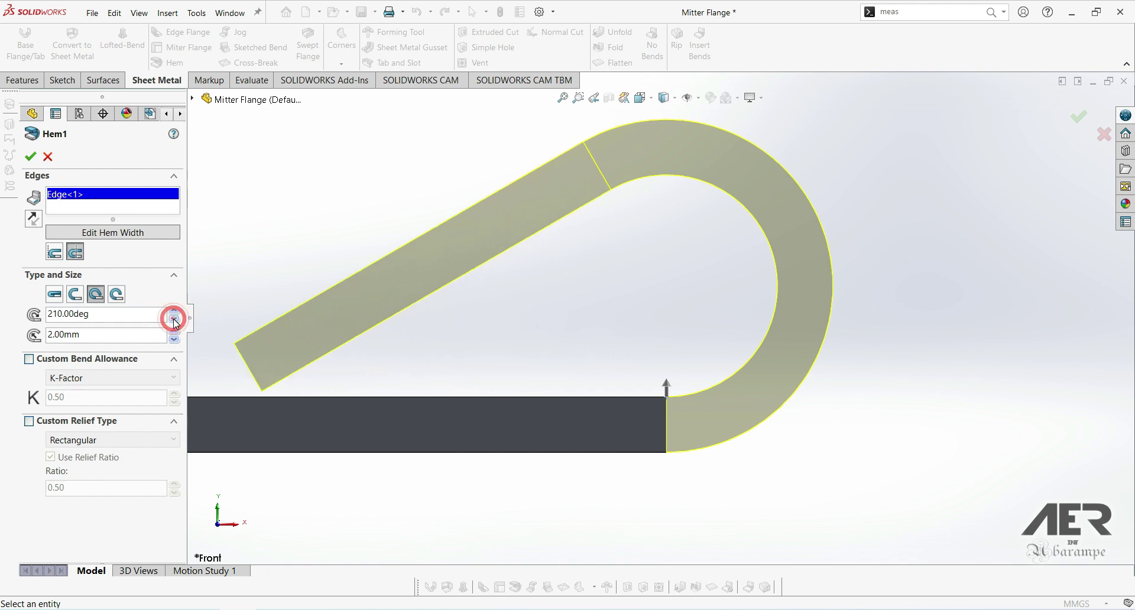
scroll(423, 360, up, 3)
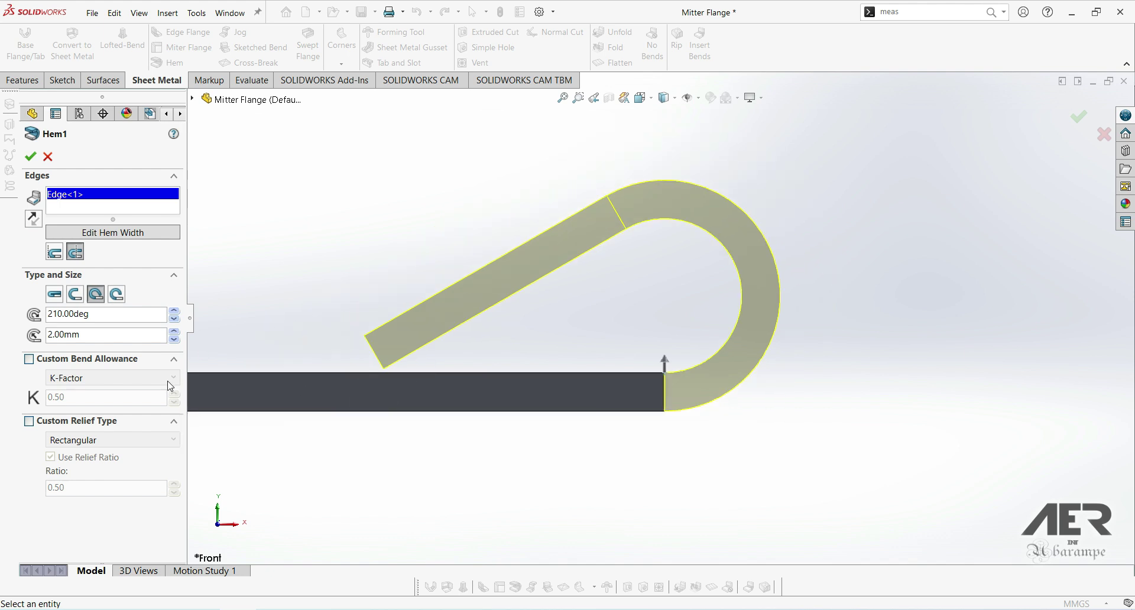
Switch Hem1 to the Rolled type at a 263-degree angle and inspect it along the edge.
click(117, 293)
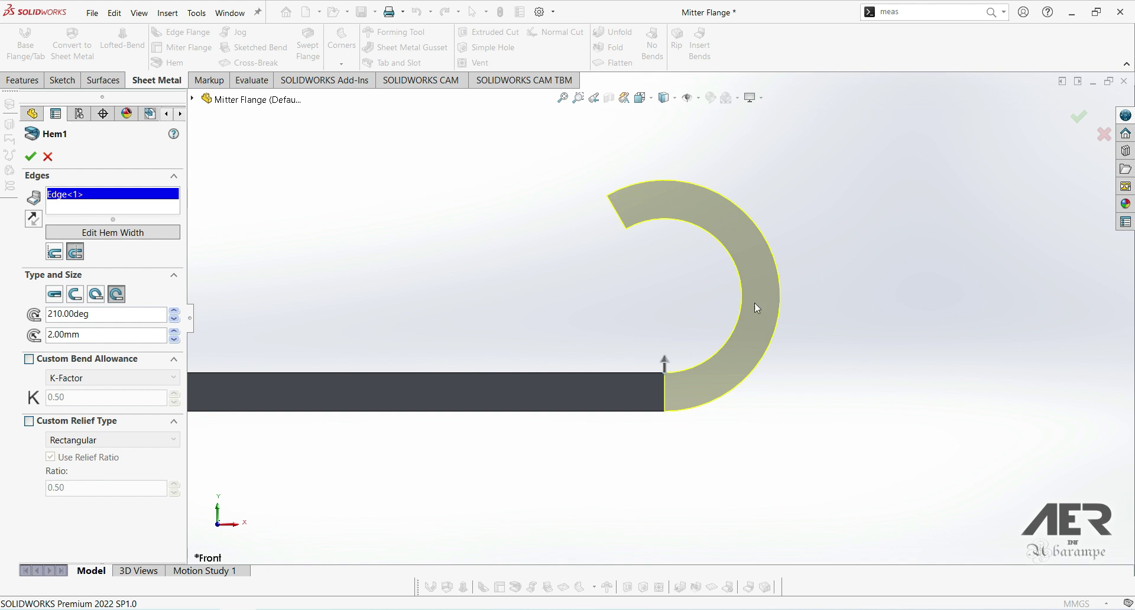
click(173, 311)
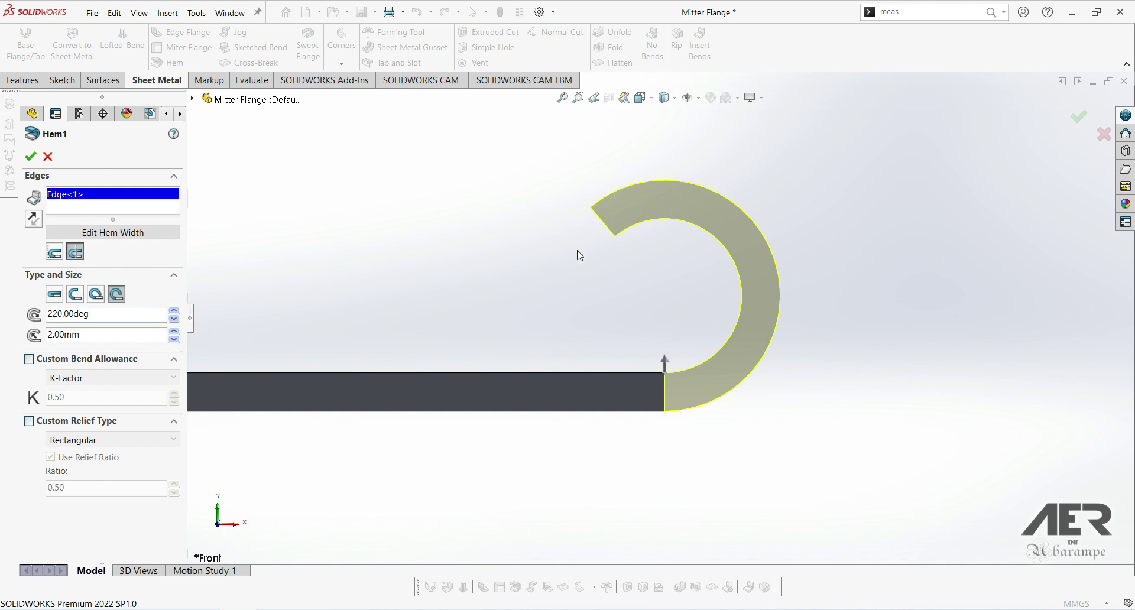
drag(177, 319, 179, 321)
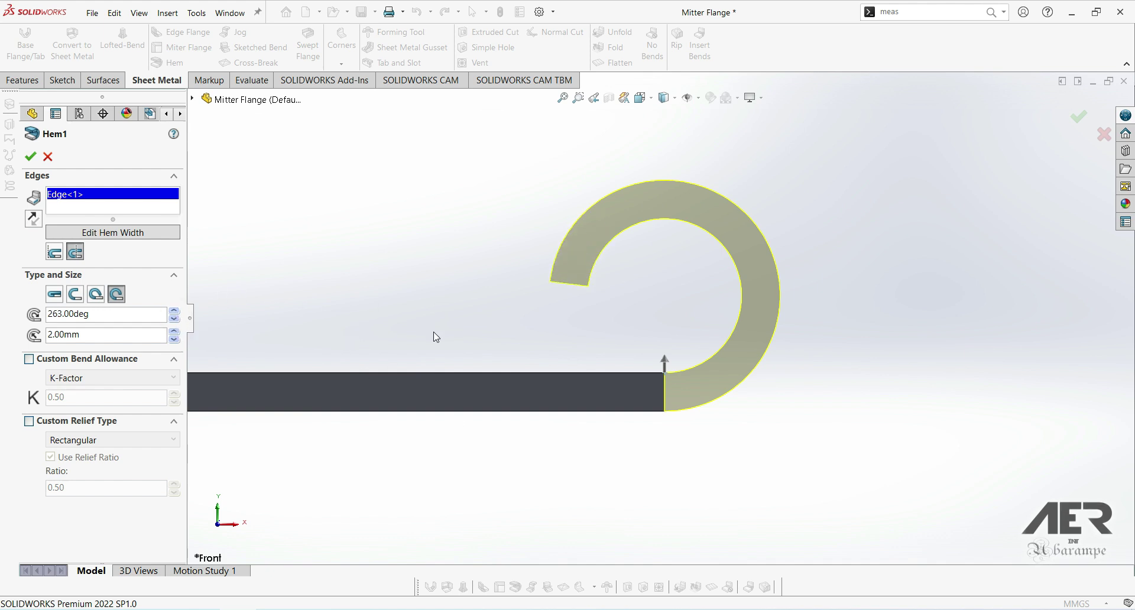
middle_drag(467, 337, 450, 342)
scroll(455, 343, up, 5)
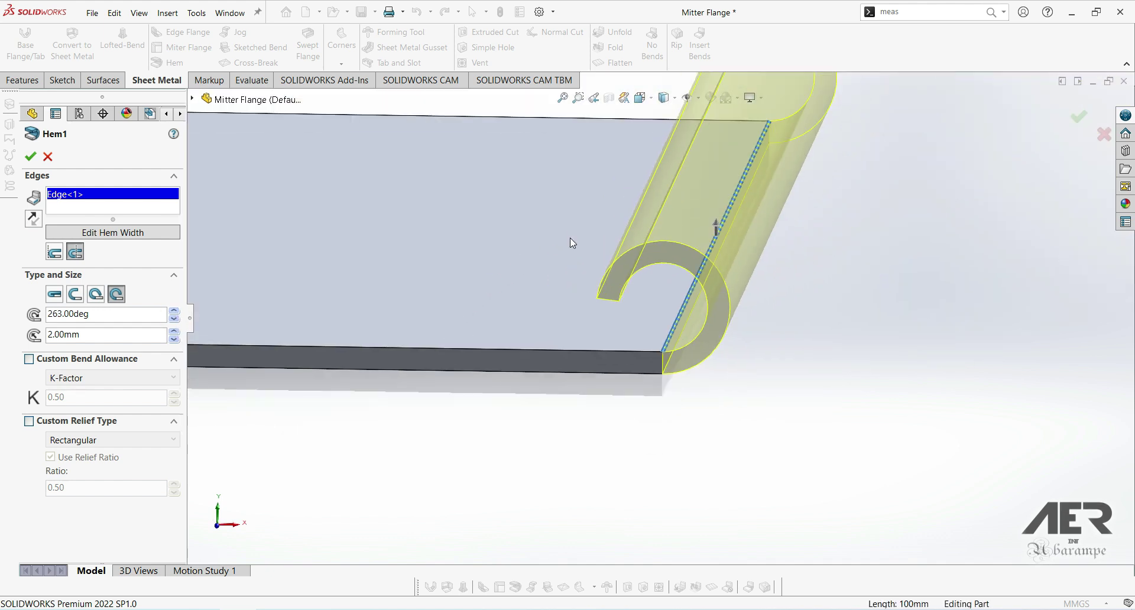
scroll(584, 293, up, 1)
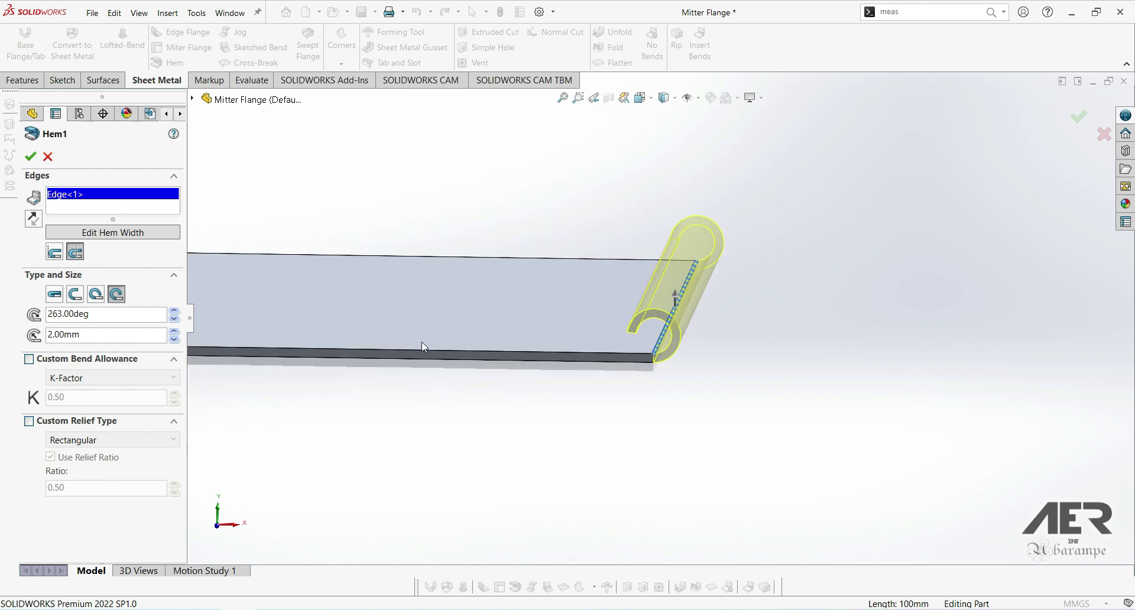
middle_drag(416, 342, 509, 322)
Add the adjacent top edge to the hem, then choose Closed at 10 mm after trying Open and Tear Drop.
click(598, 222)
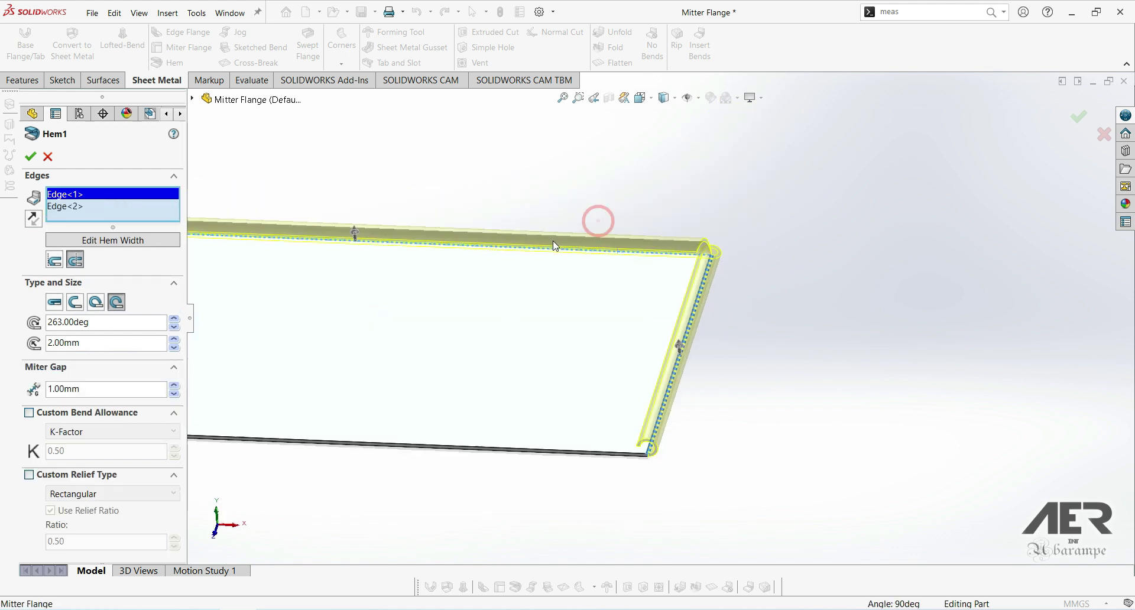
middle_drag(554, 247, 488, 378)
scroll(663, 273, down, 3)
middle_drag(697, 258, 701, 237)
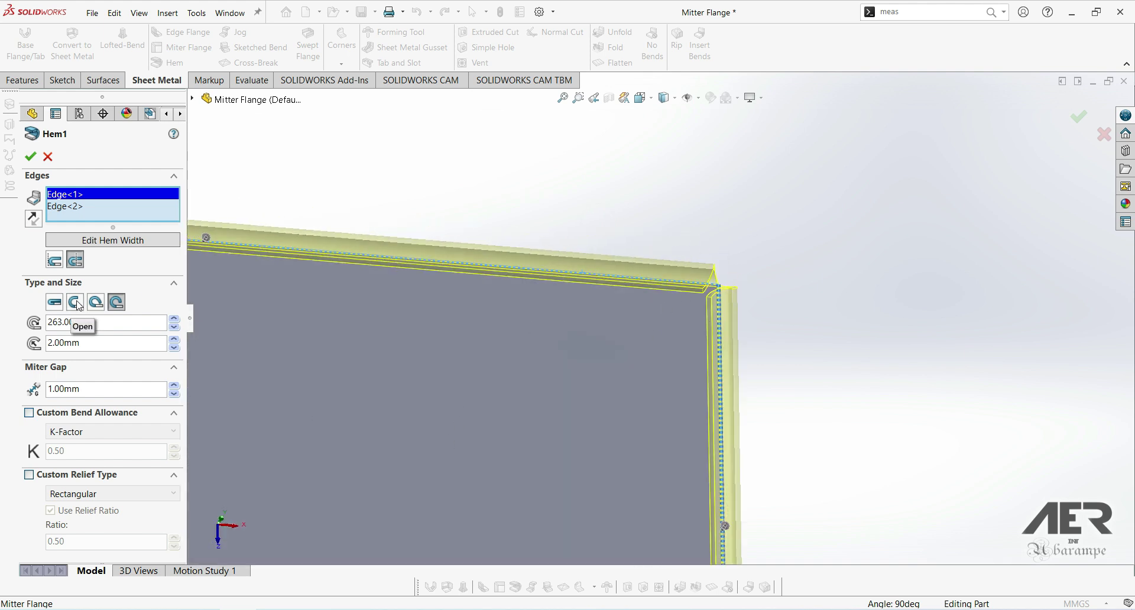
click(55, 302)
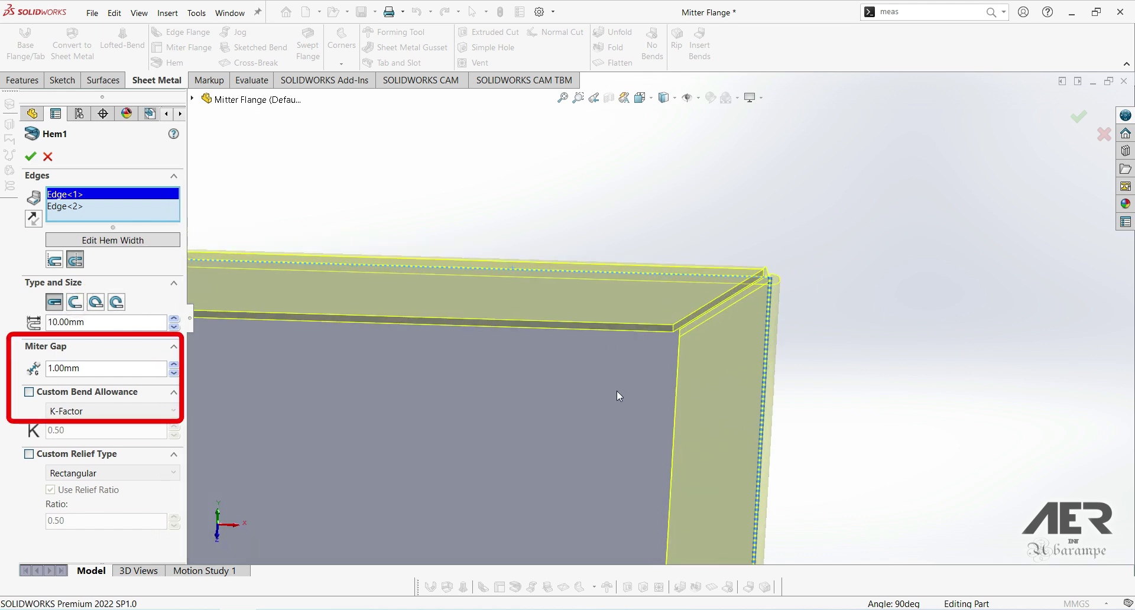
click(78, 310)
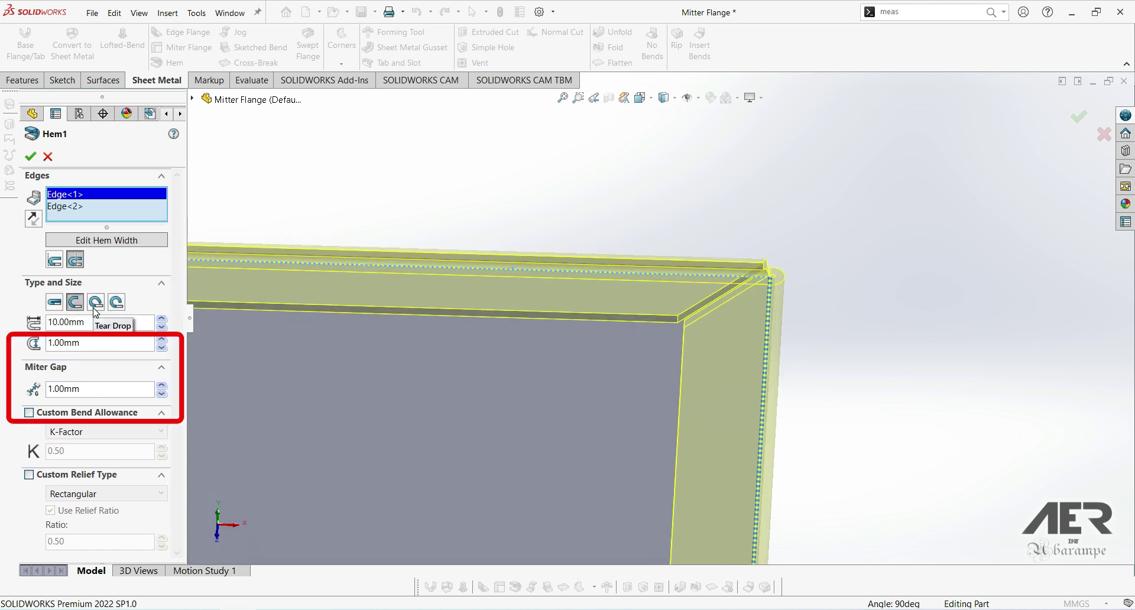
click(95, 305)
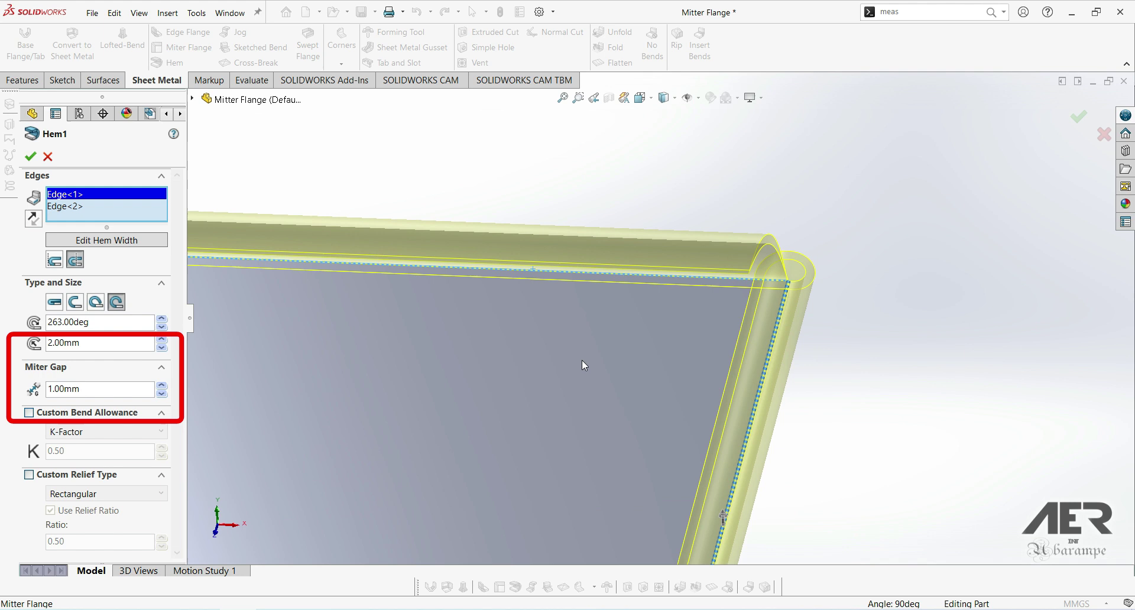
click(54, 302)
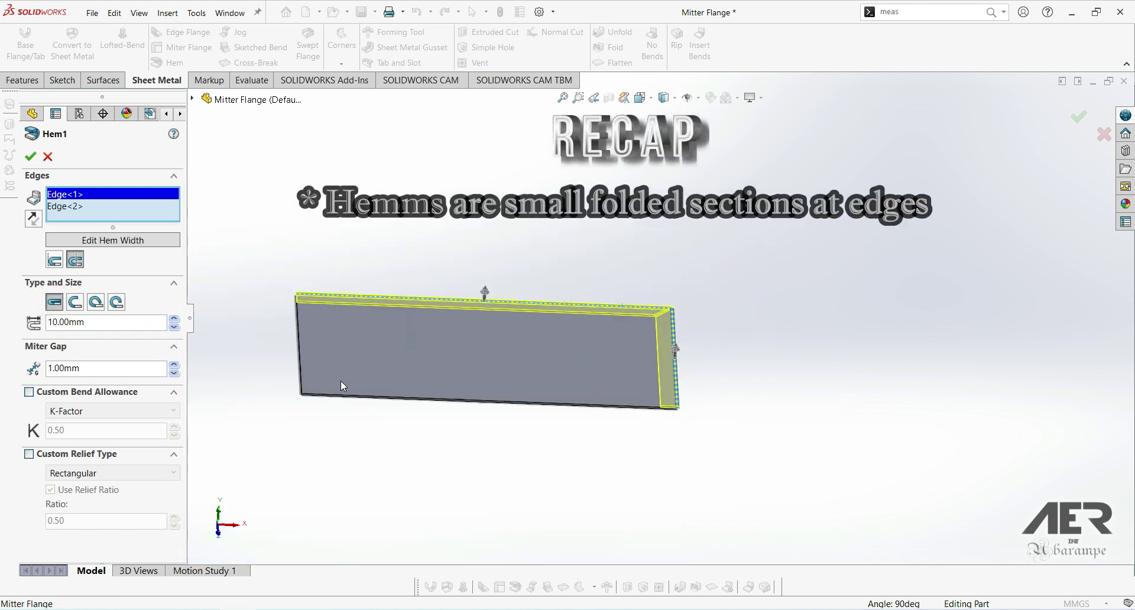
Accept Hem1 and review the plate's closed hemmed edges from several angles.
click(30, 156)
middle_drag(712, 479, 687, 331)
scroll(739, 296, down, 3)
middle_drag(771, 269, 863, 378)
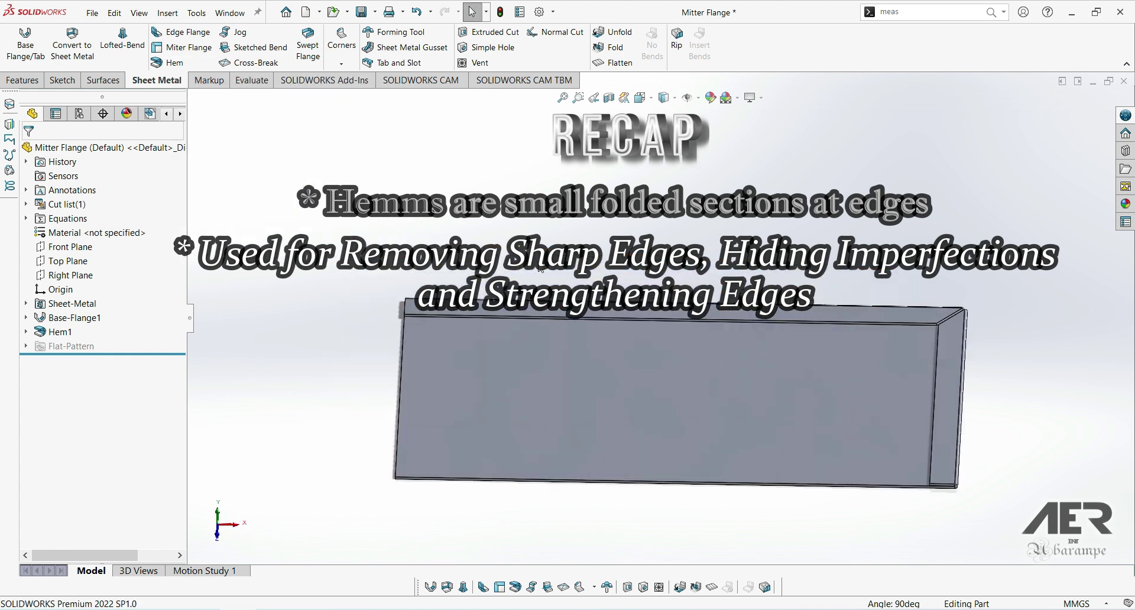
scroll(967, 438, up, 2)
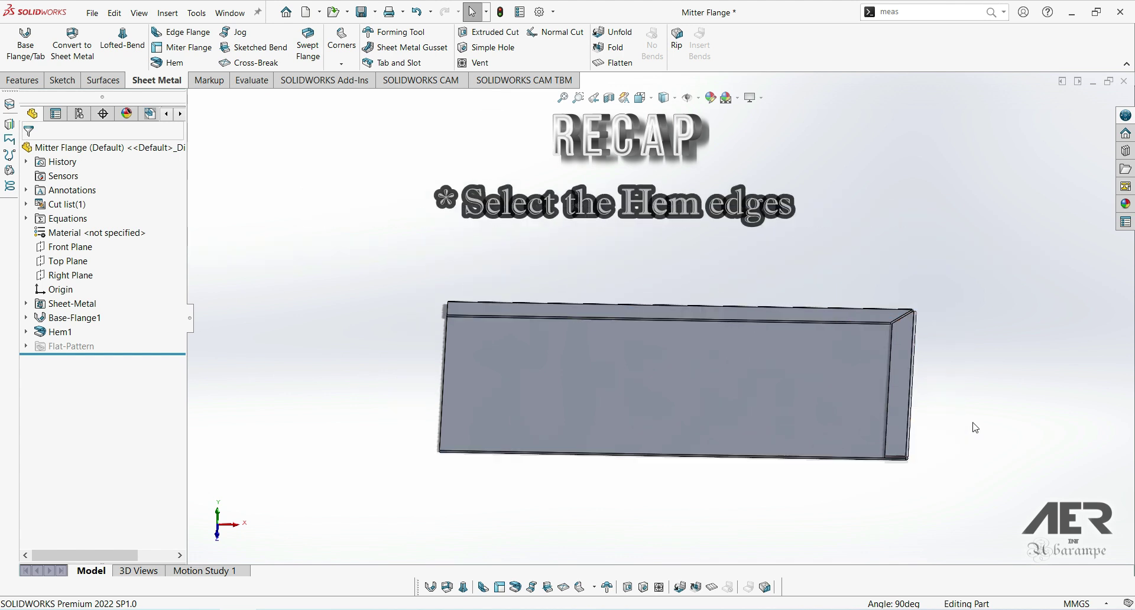
scroll(922, 367, down, 3)
scroll(869, 307, up, 2)
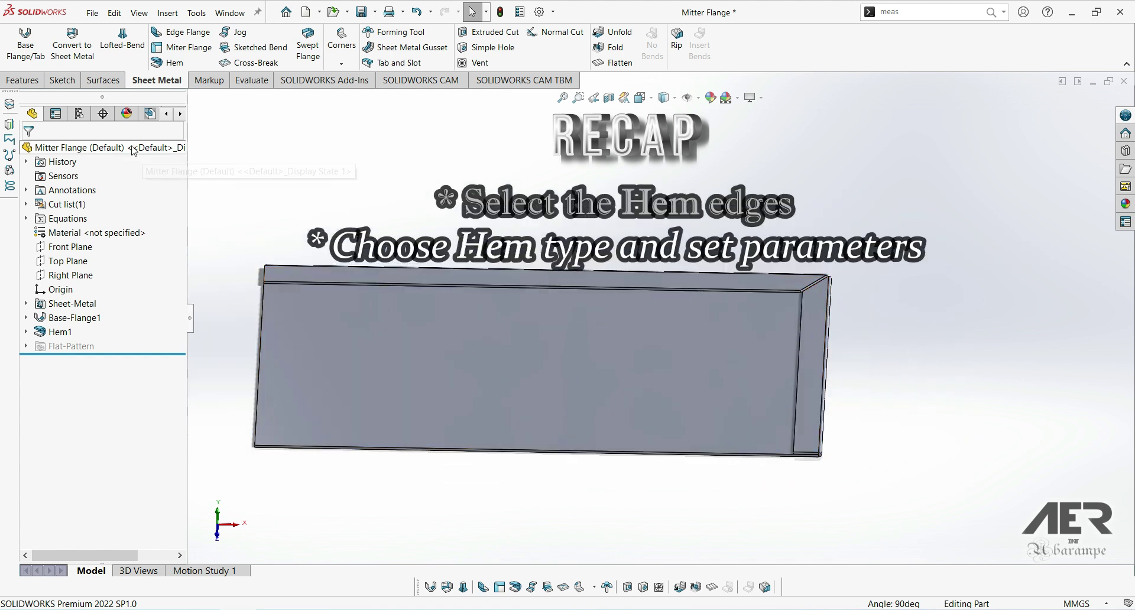
Briefly reopen the Hem tool and close it again without changes.
click(172, 60)
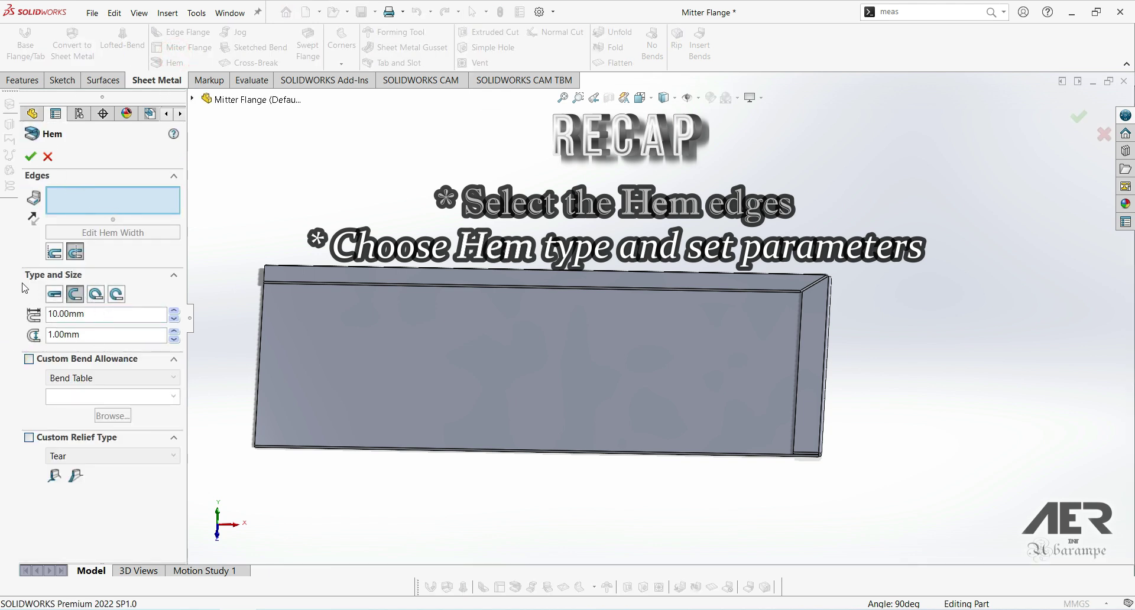
click(30, 156)
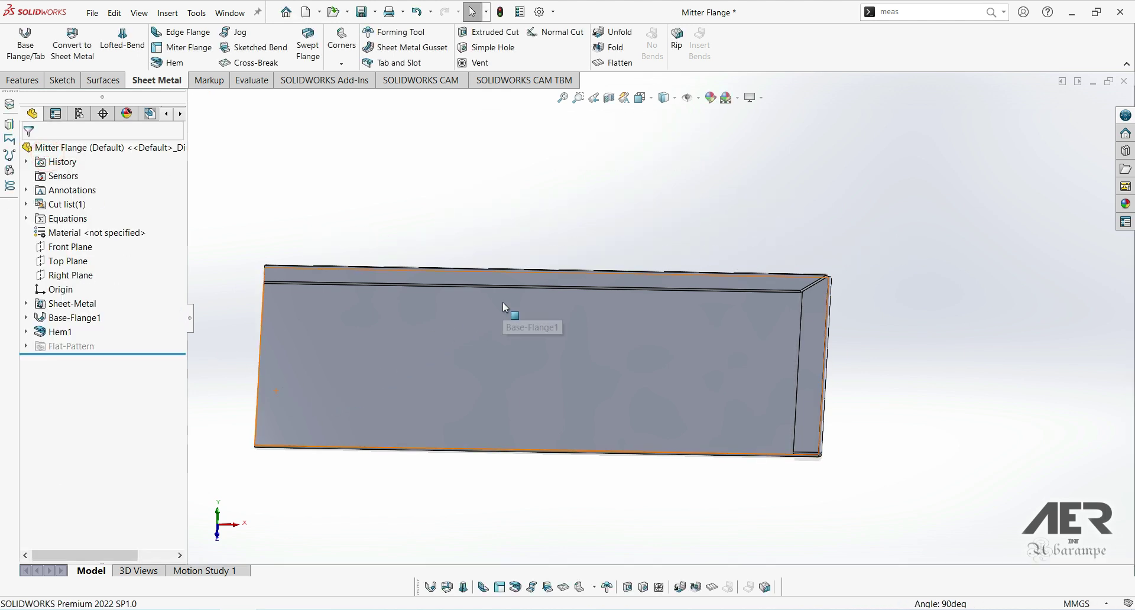
middle_drag(502, 303, 504, 317)
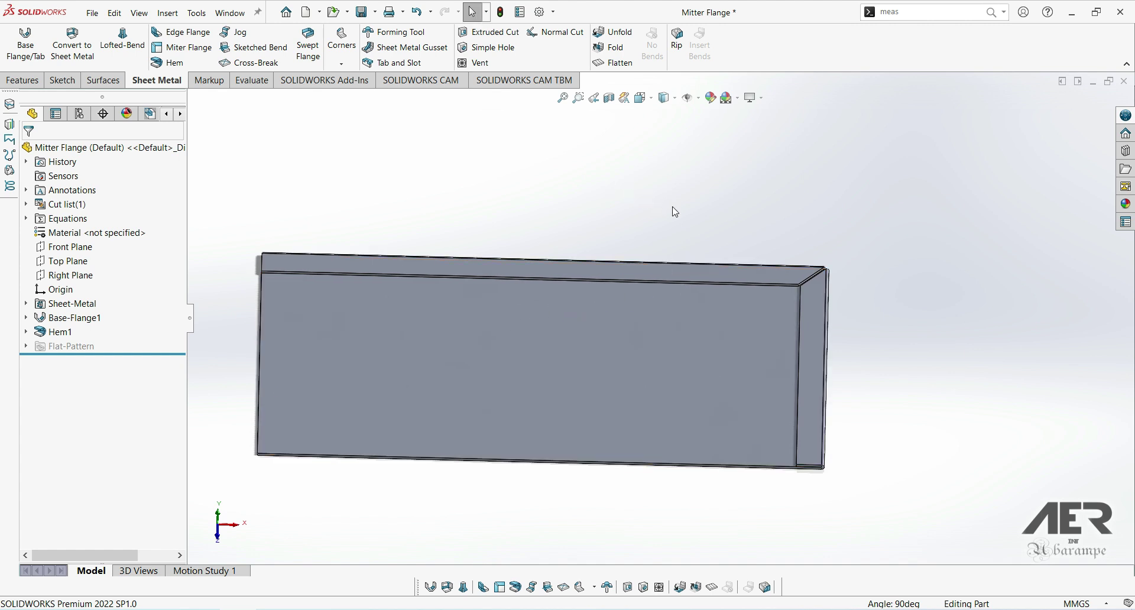